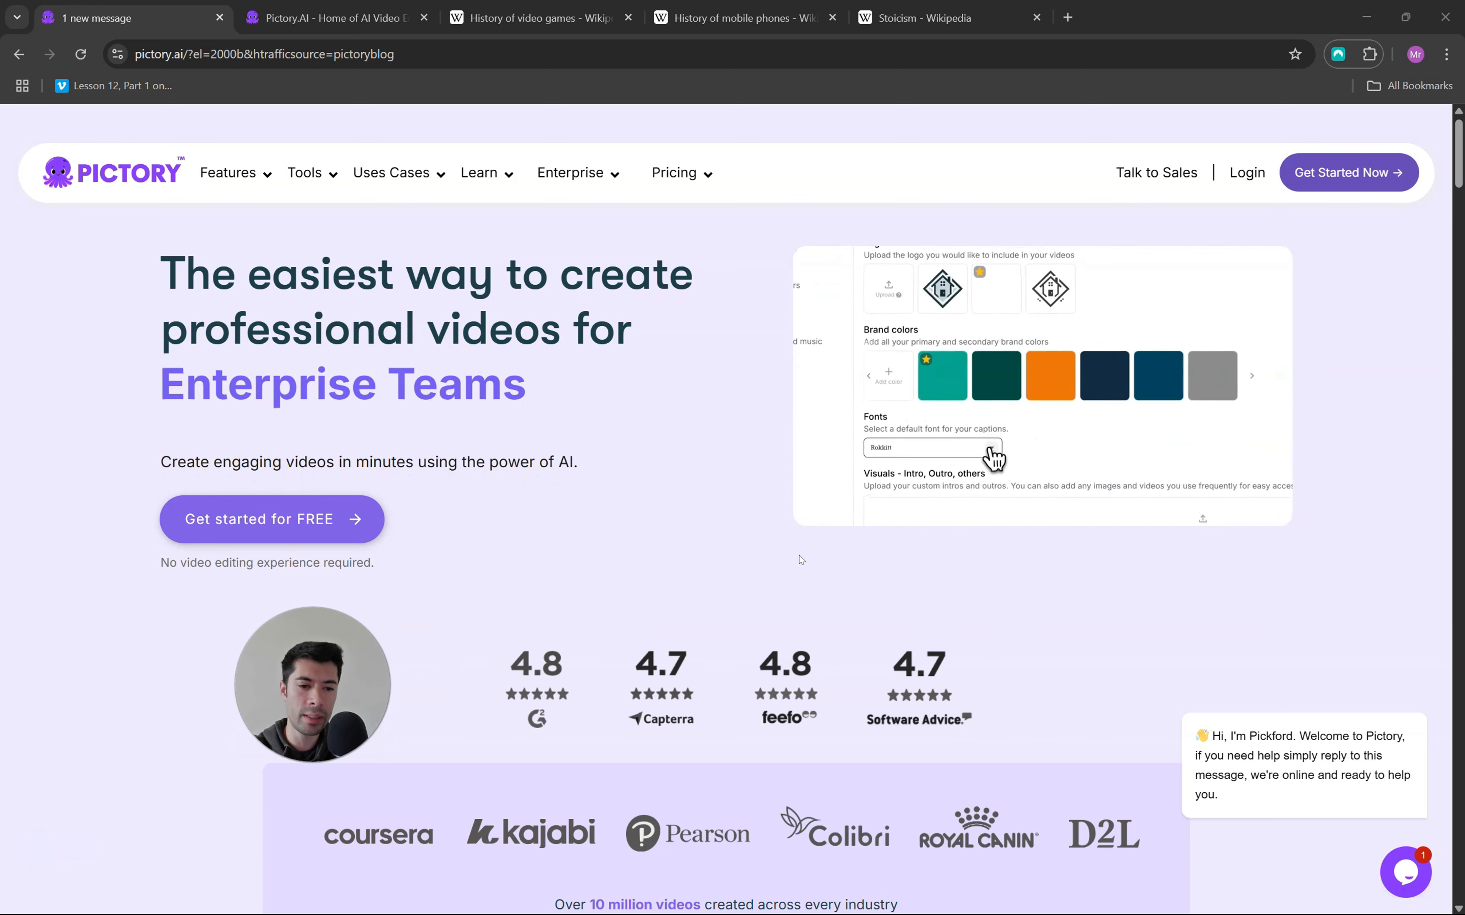
# Copy the web address of the Wikipedia article "History of video games"
pyautogui.hotkey('ctrl', 'Tab')
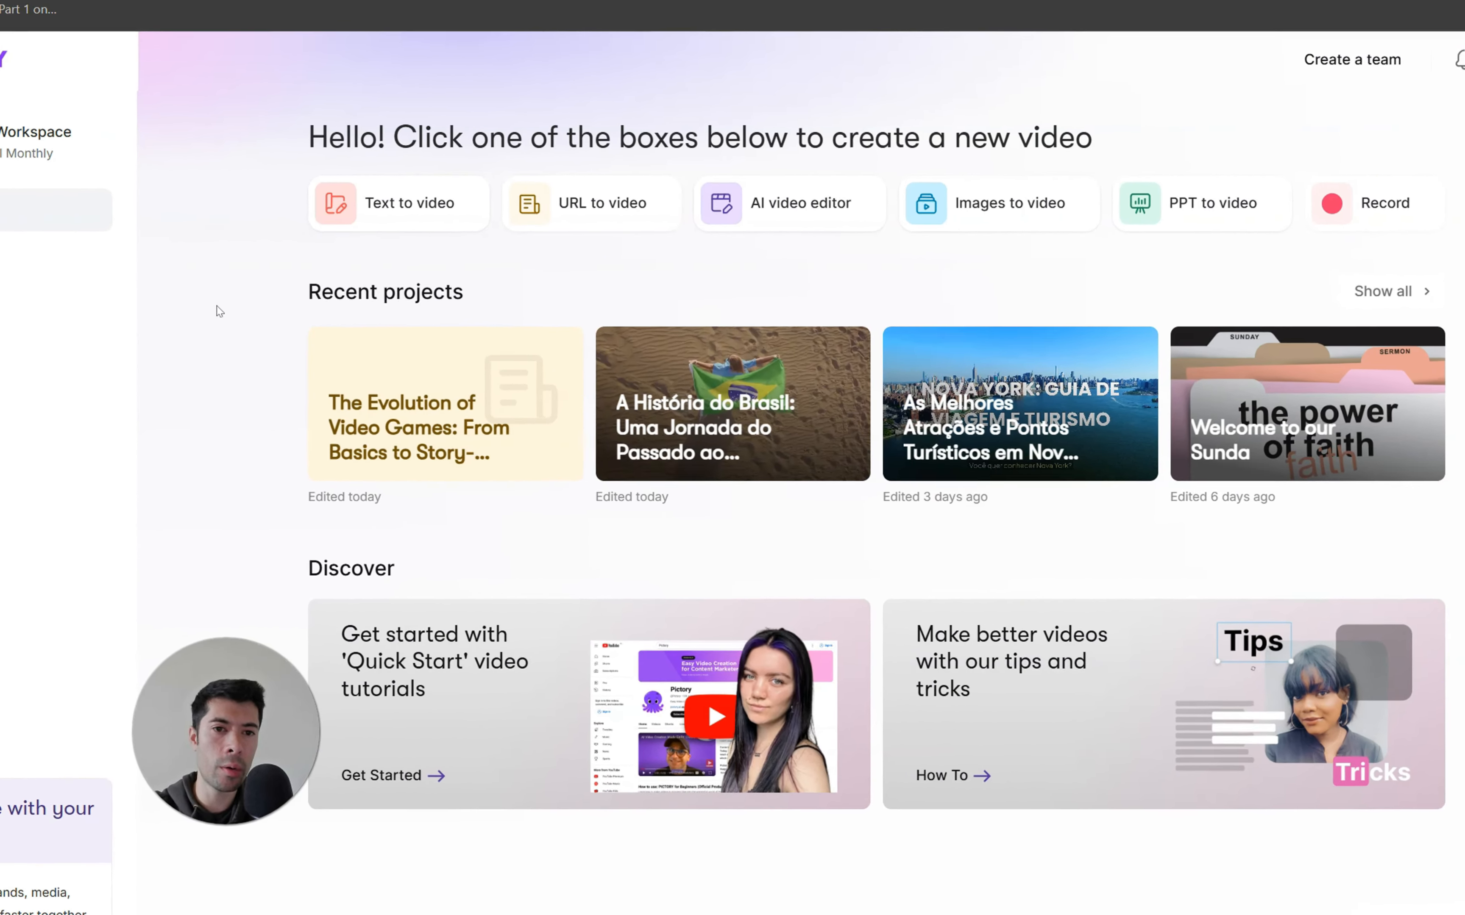
pyautogui.click(608, 209)
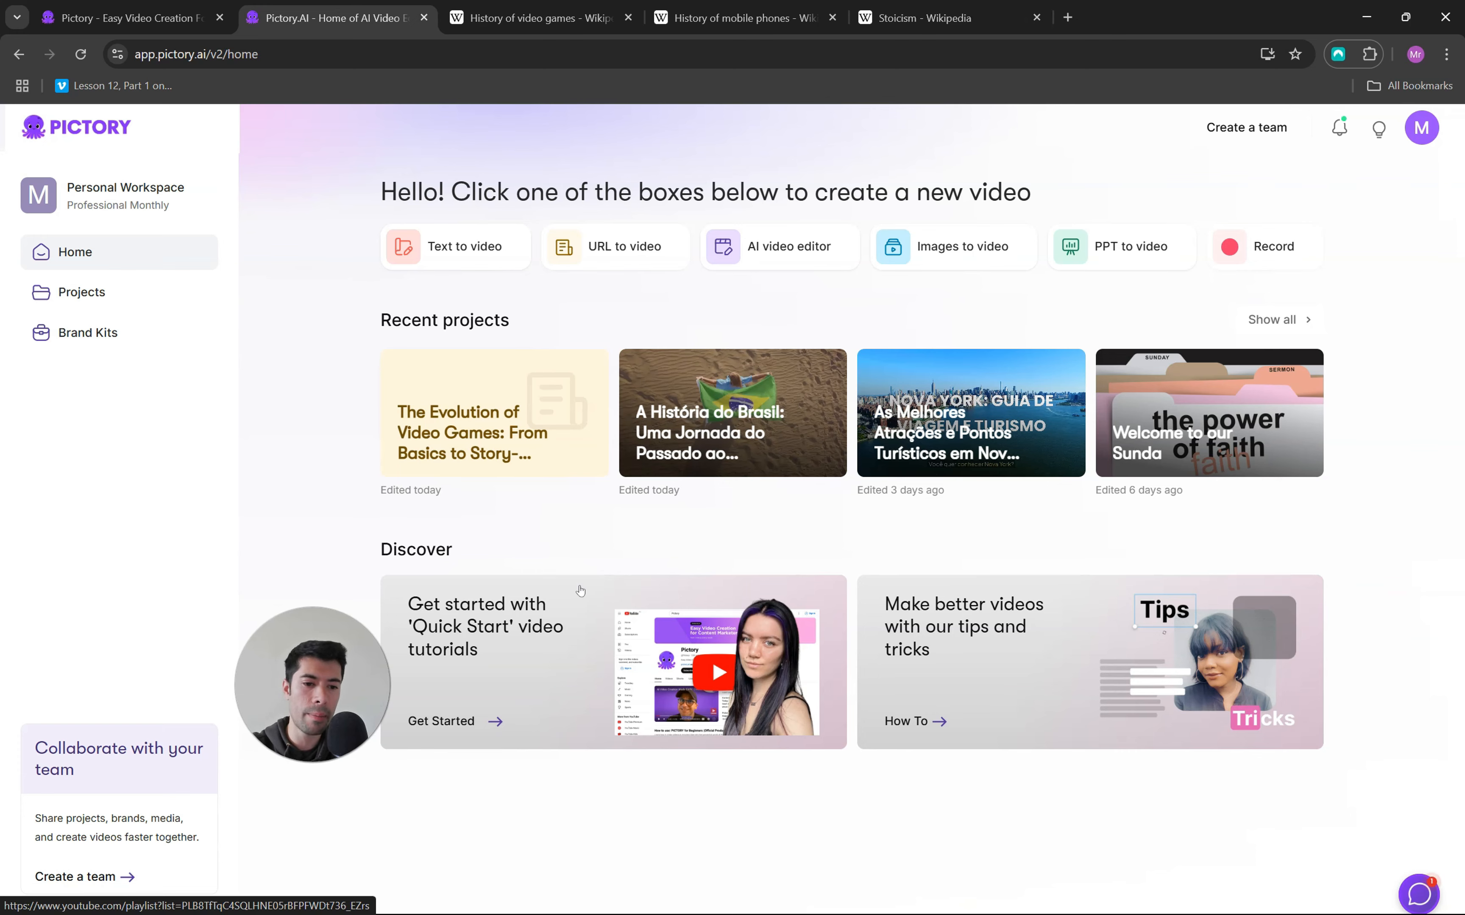
pyautogui.click(533, 17)
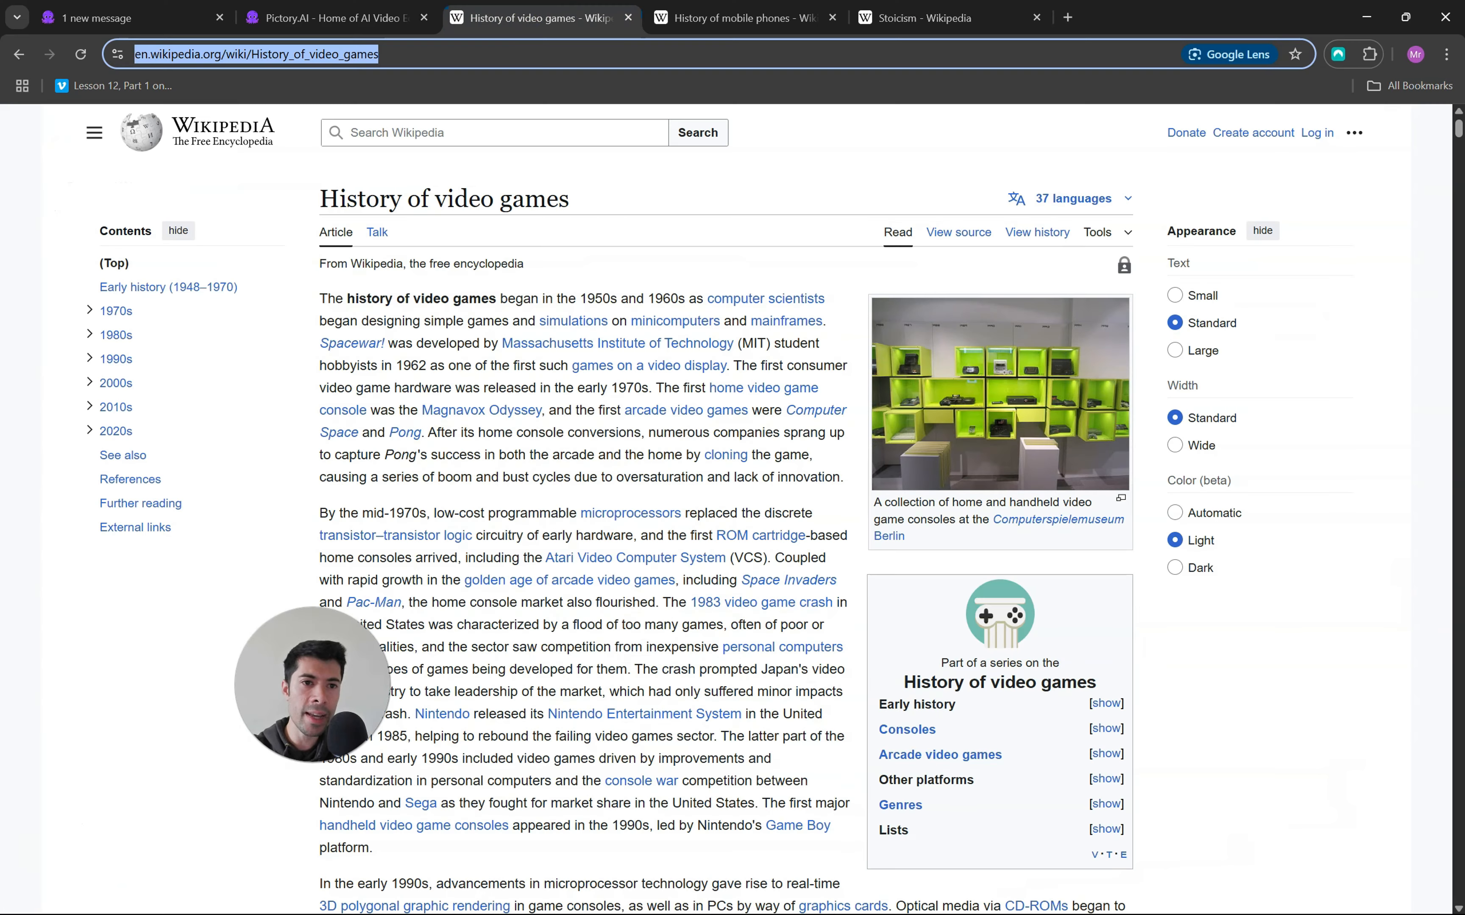
pyautogui.click(539, 55)
pyautogui.hotkey('ctrl', 'c')
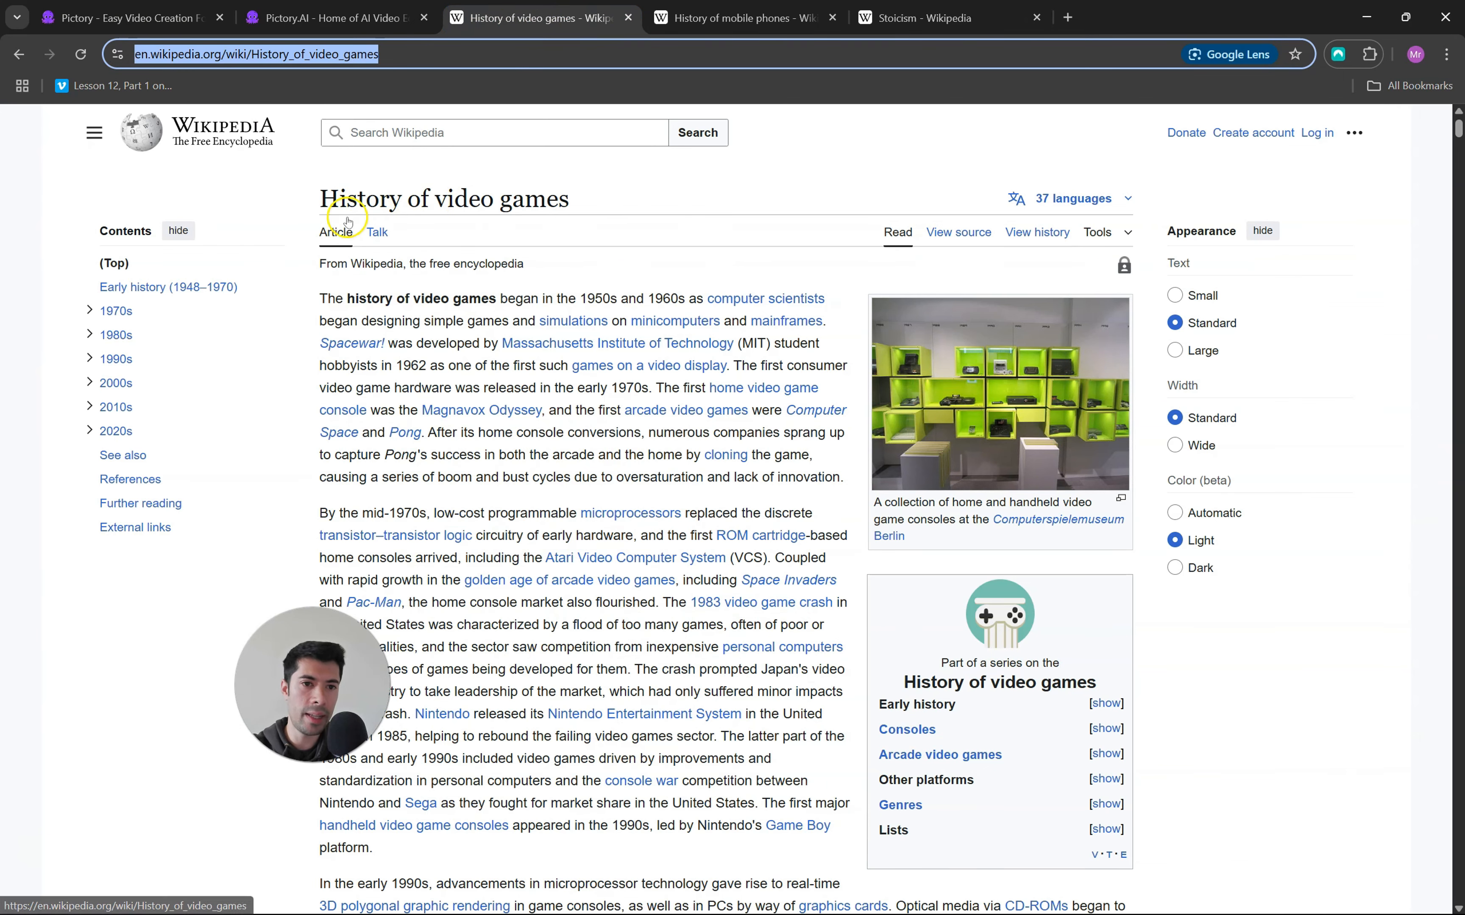
# Look over the Wikipedia articles on mobile phone history, Stoicism and video game history as possible video sources
pyautogui.click(731, 8)
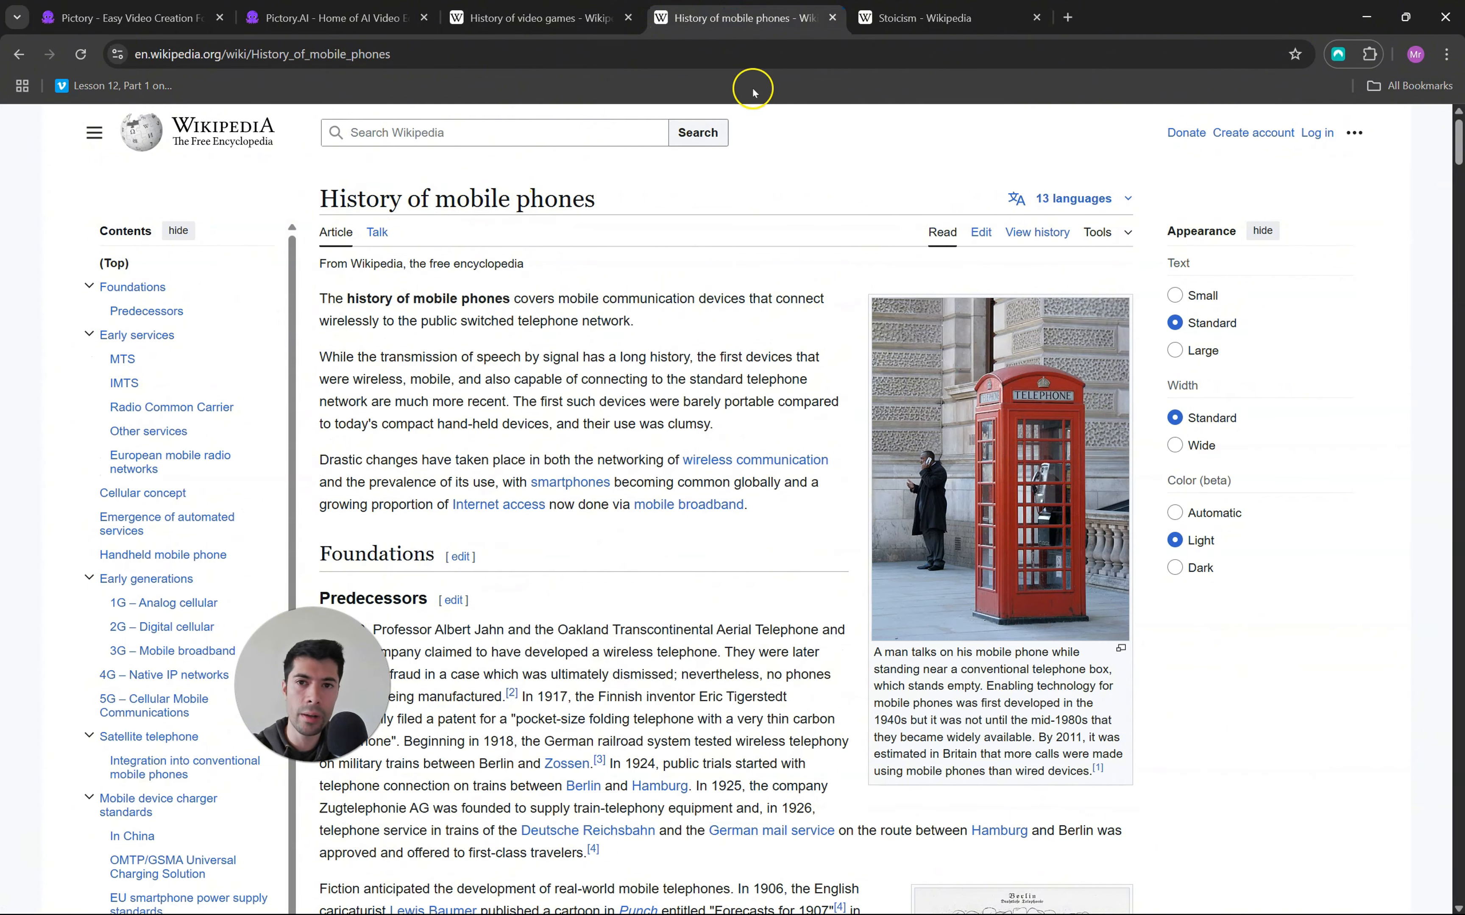
pyautogui.click(862, 19)
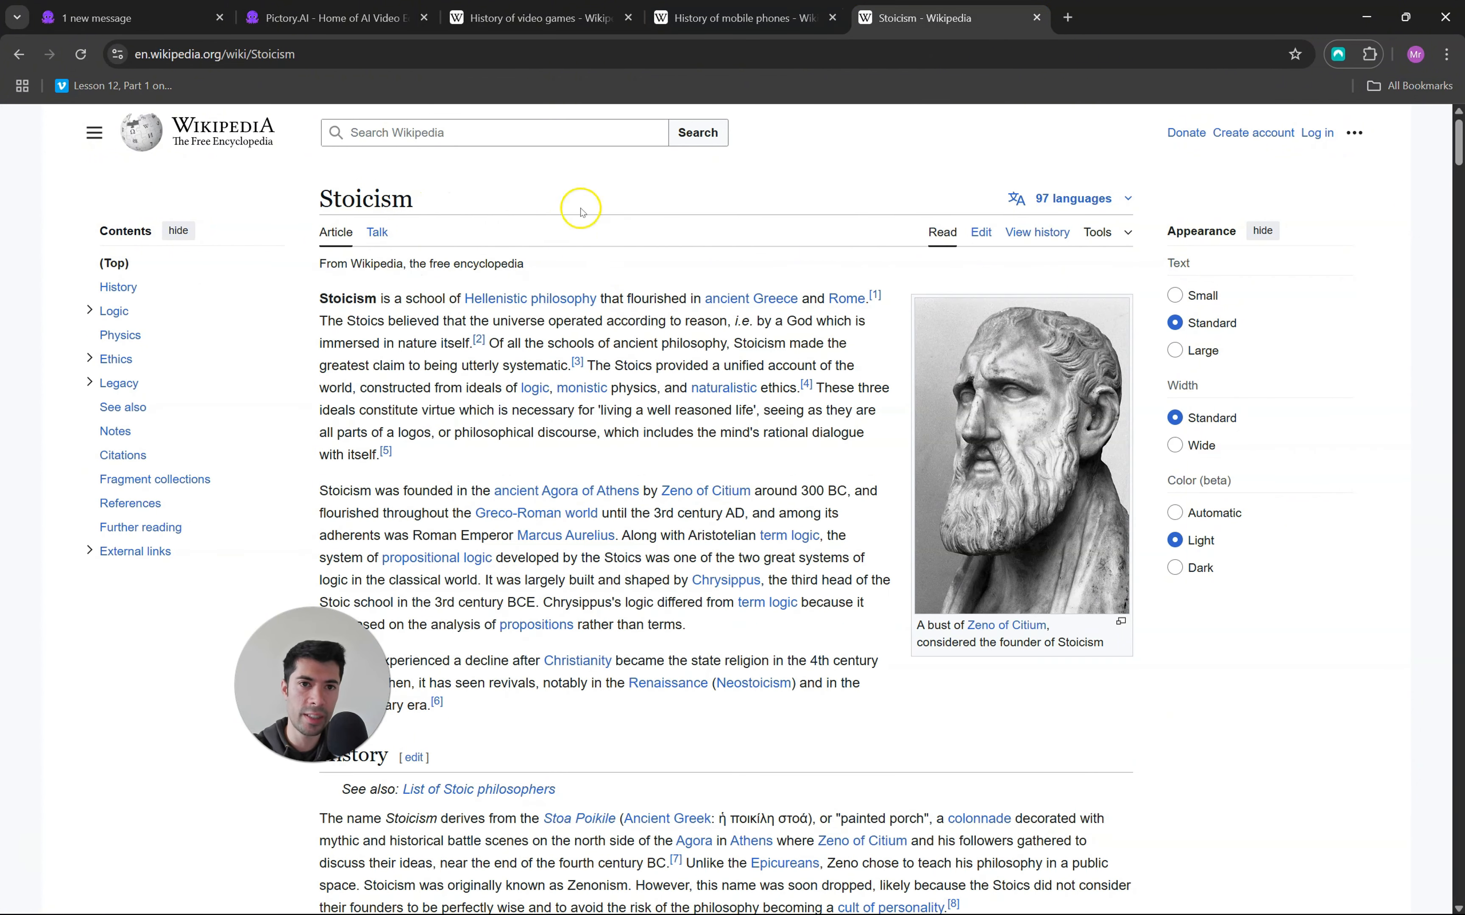
pyautogui.click(539, 21)
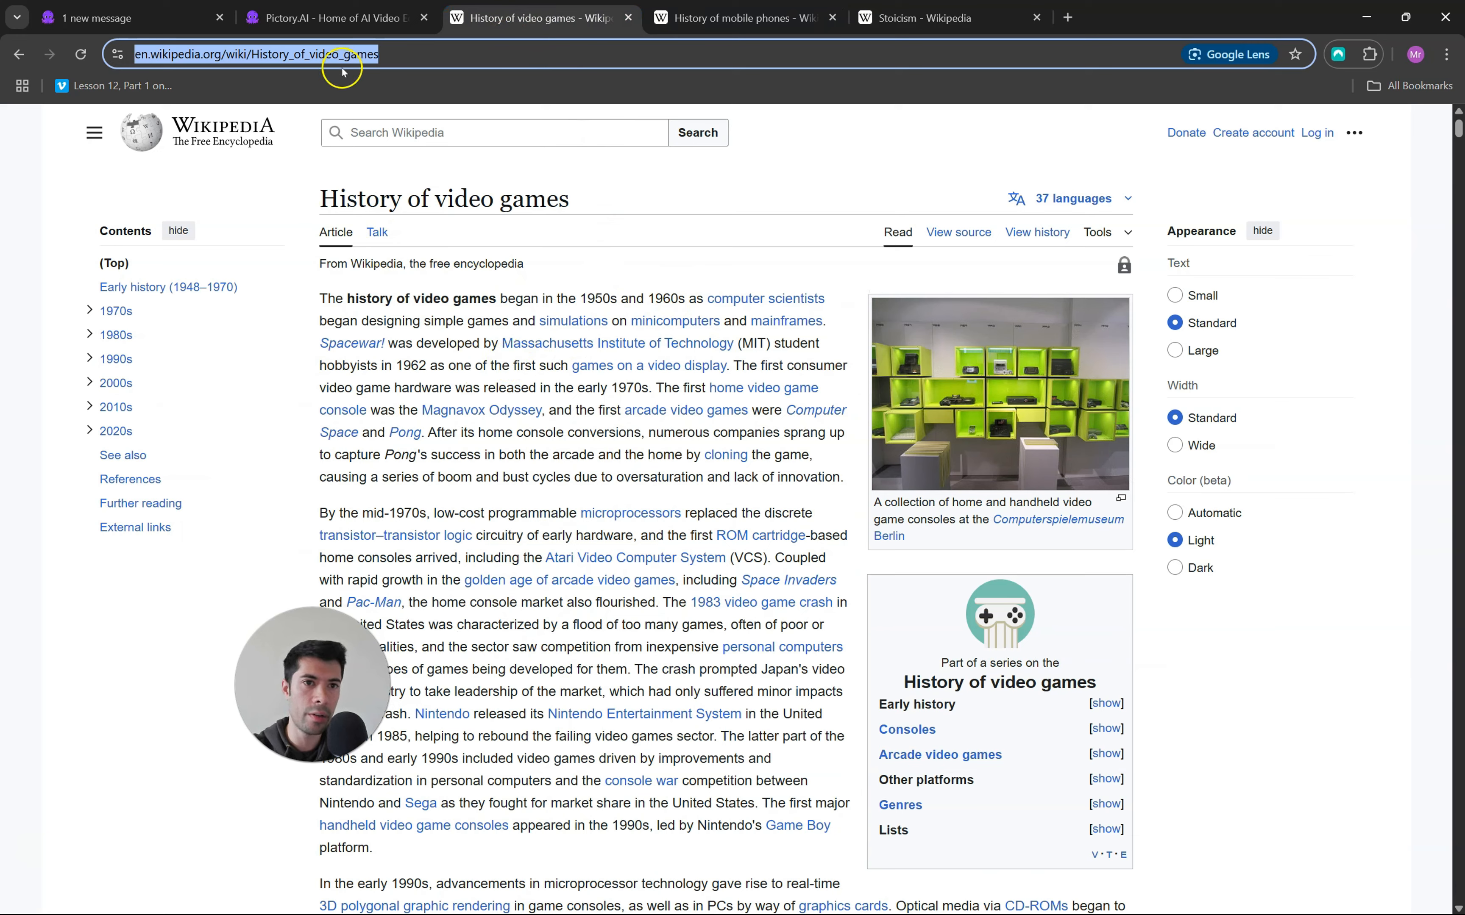
pyautogui.click(338, 18)
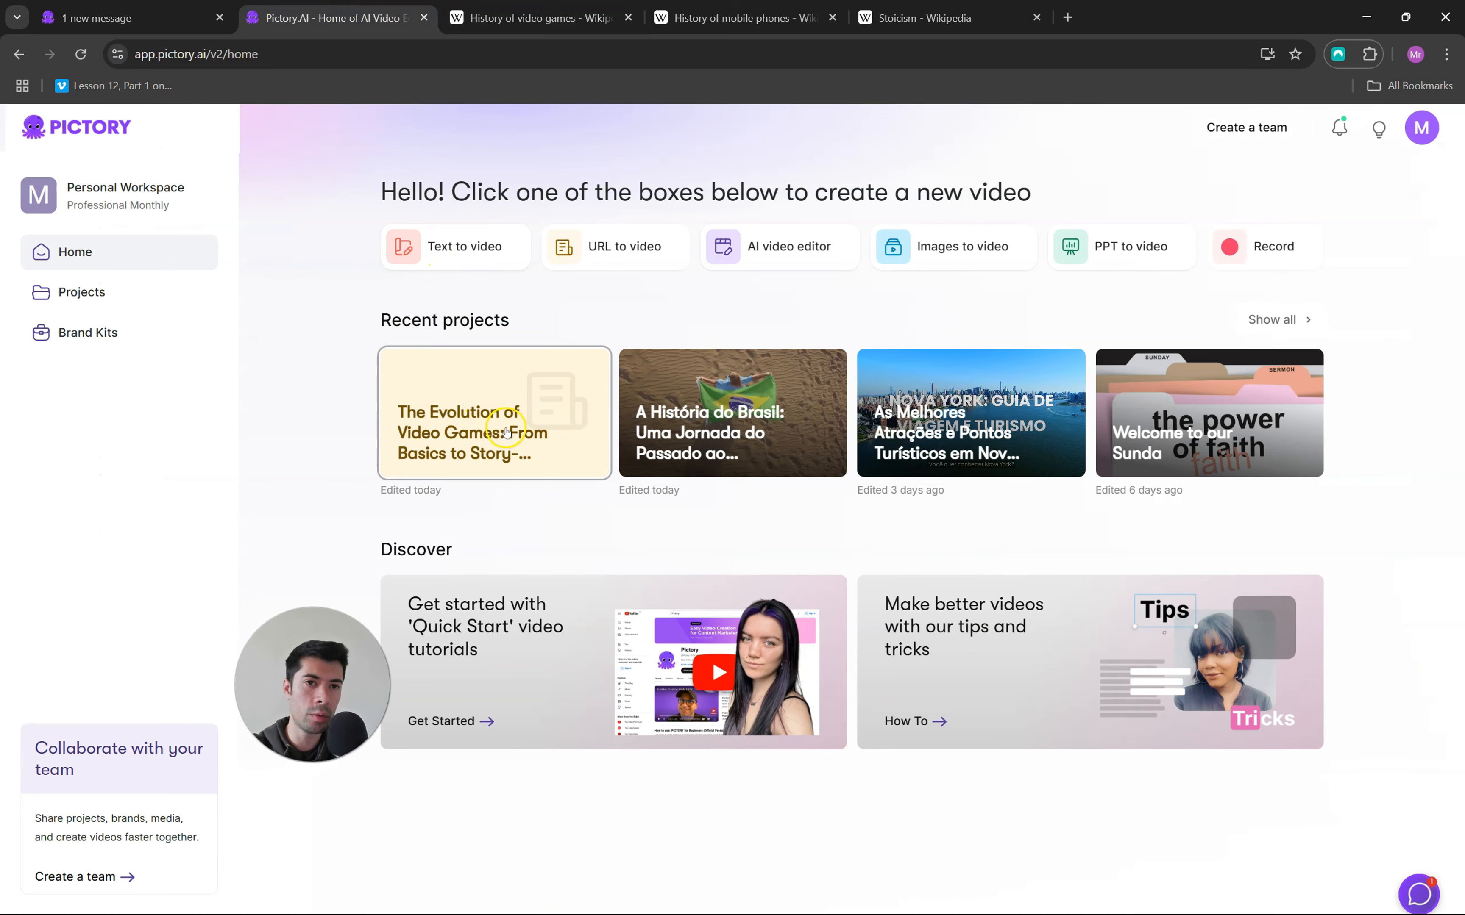
pyautogui.click(556, 17)
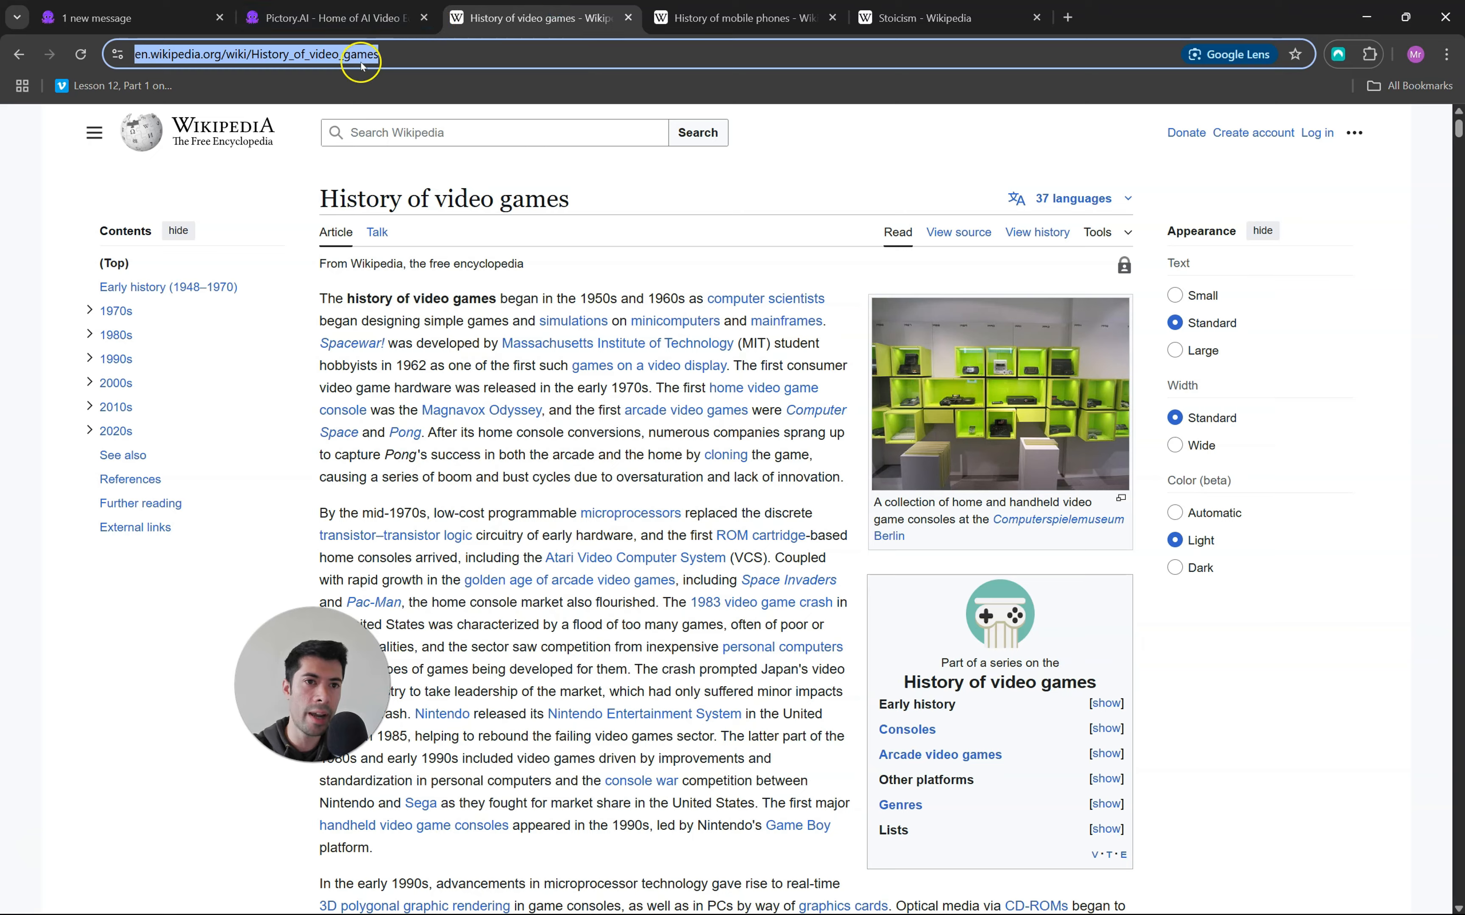
pyautogui.click(339, 18)
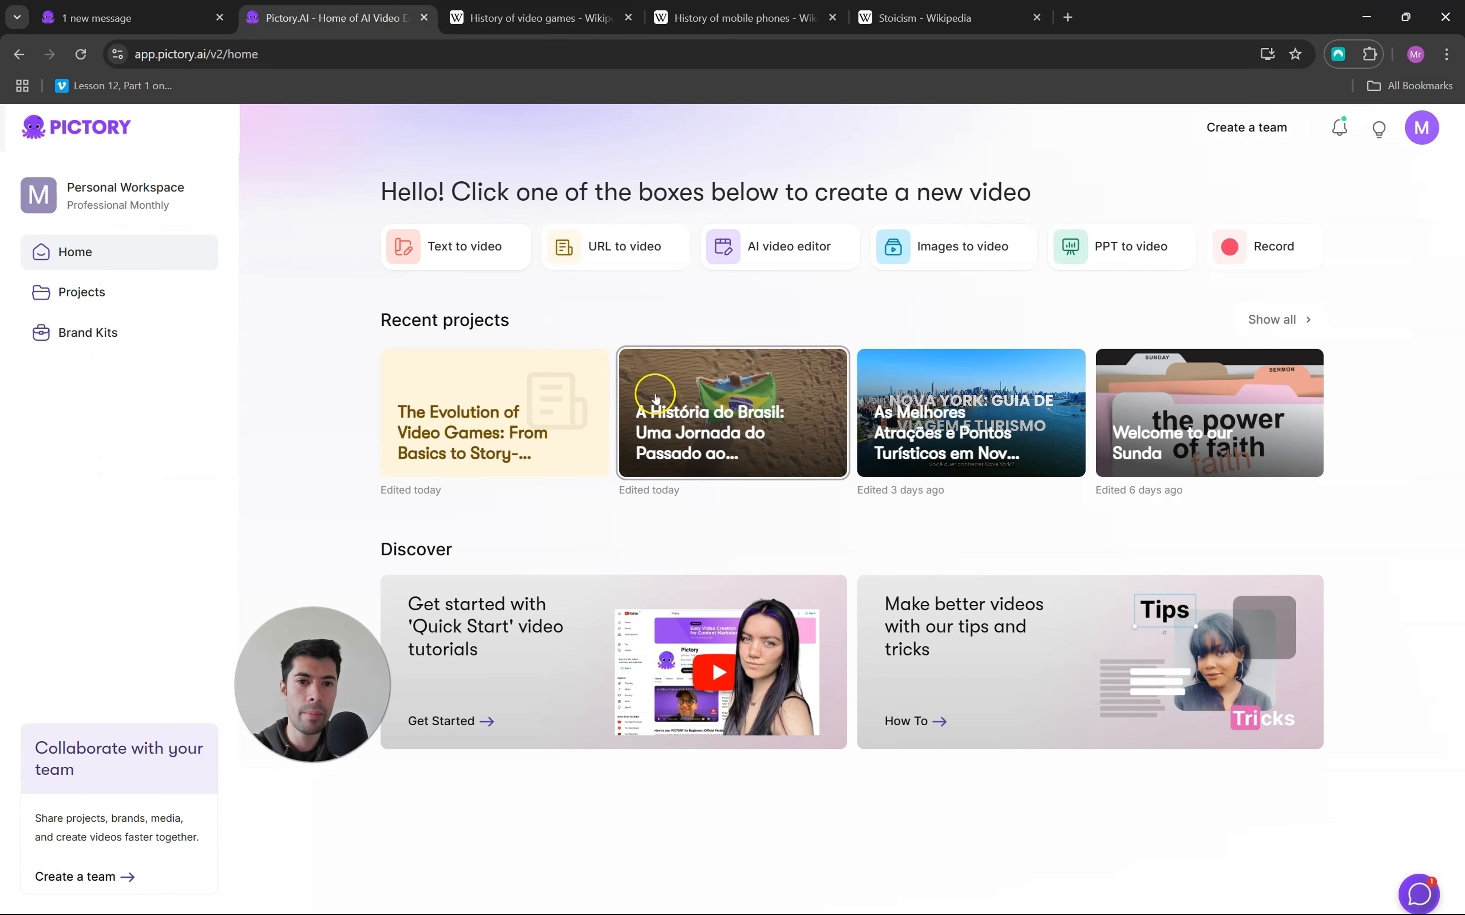
pyautogui.click(611, 243)
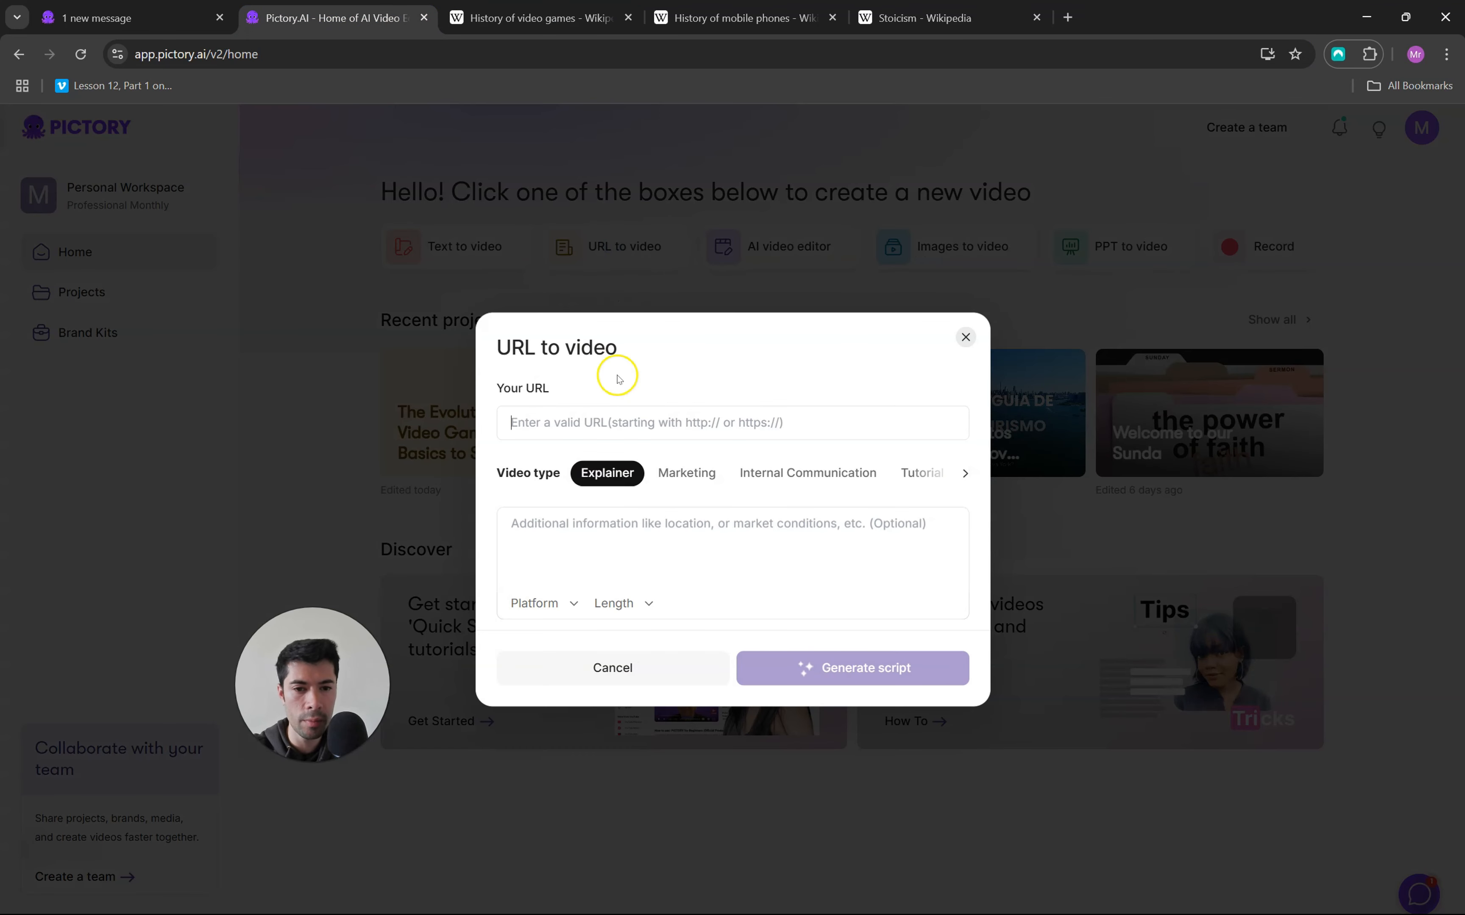
pyautogui.hotkey('ctrl', 'v')
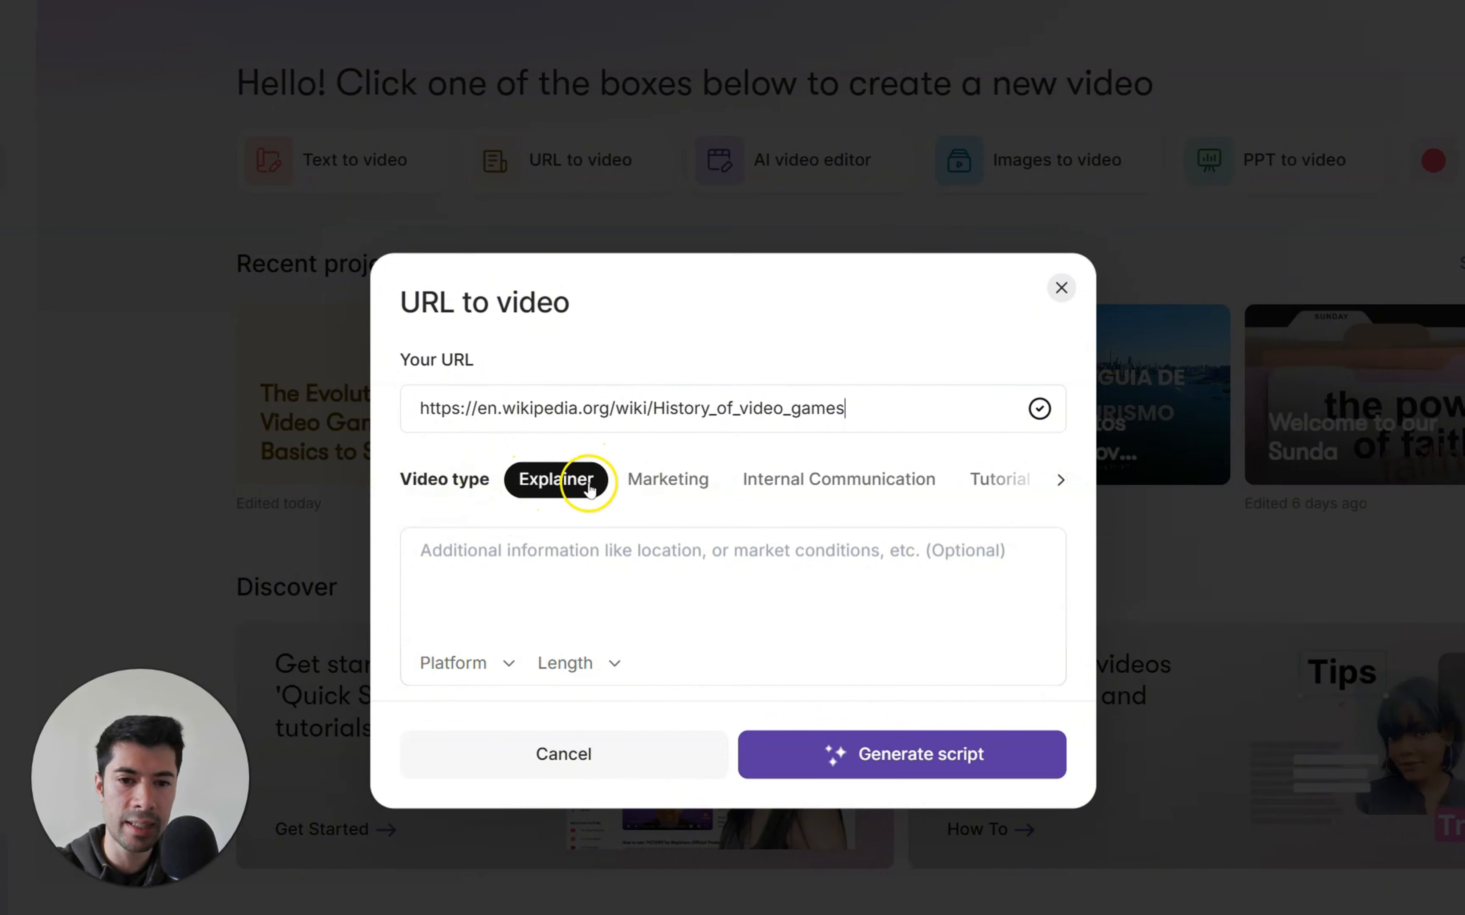
# Set the platform to YouTube and the length to 1min - 5min, and generate the script
pyautogui.click(506, 662)
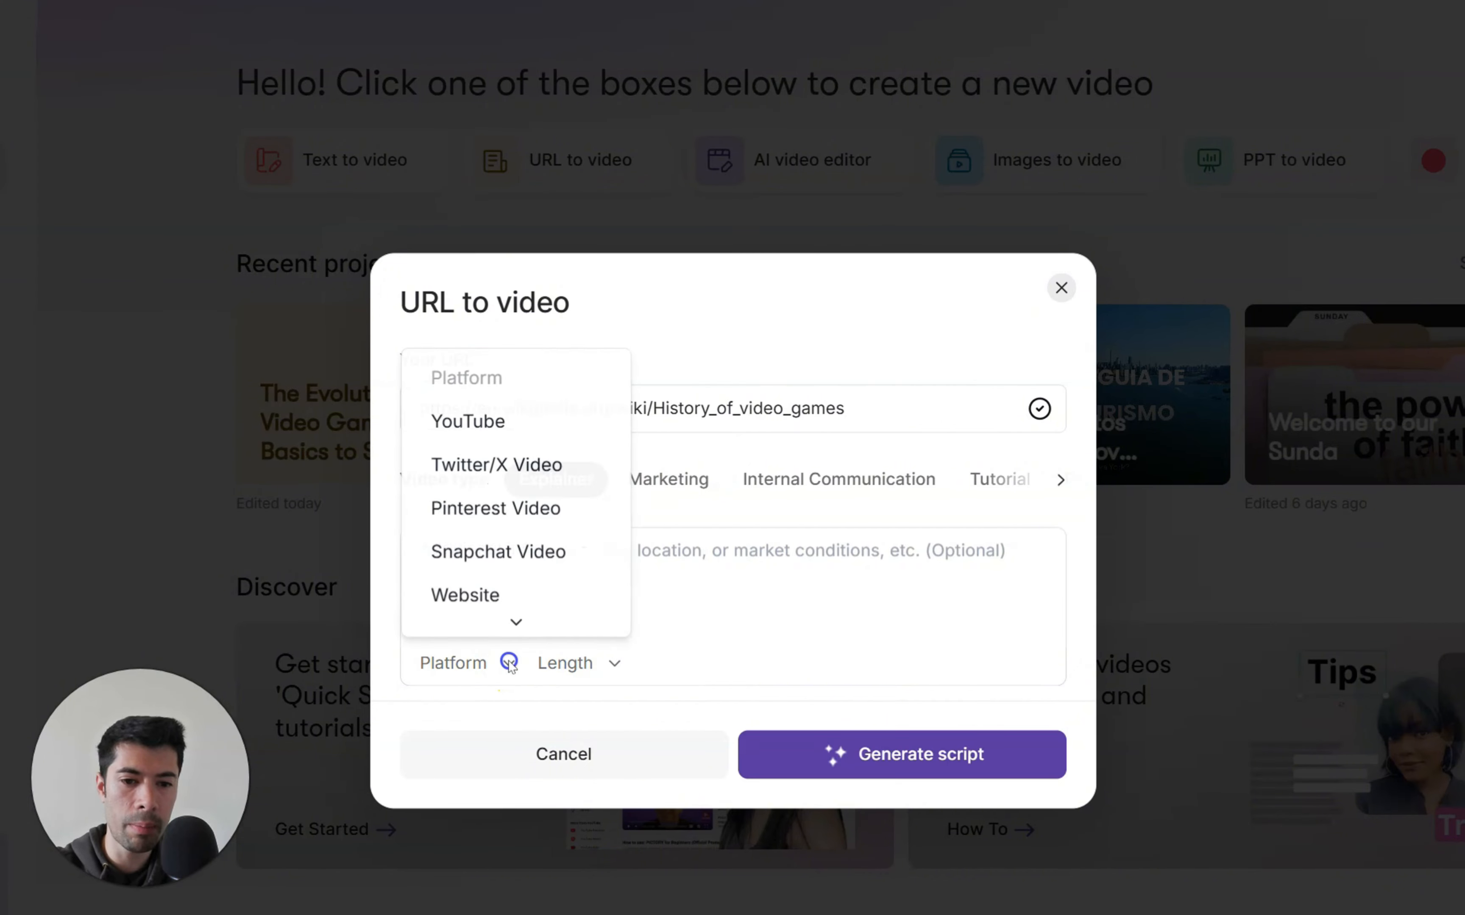
pyautogui.click(507, 433)
pyautogui.click(613, 664)
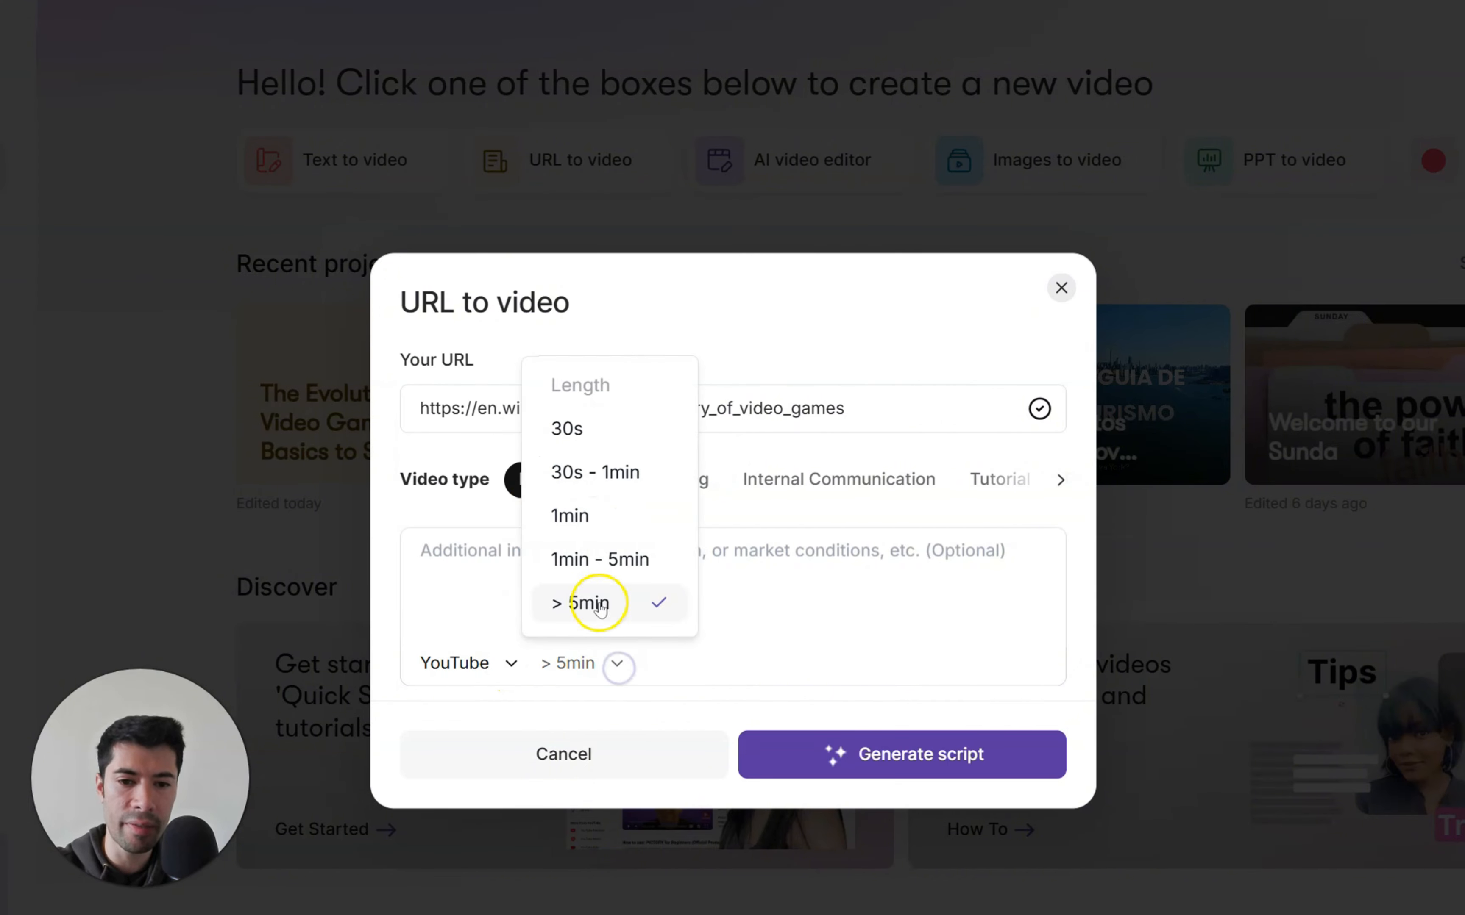
pyautogui.click(606, 557)
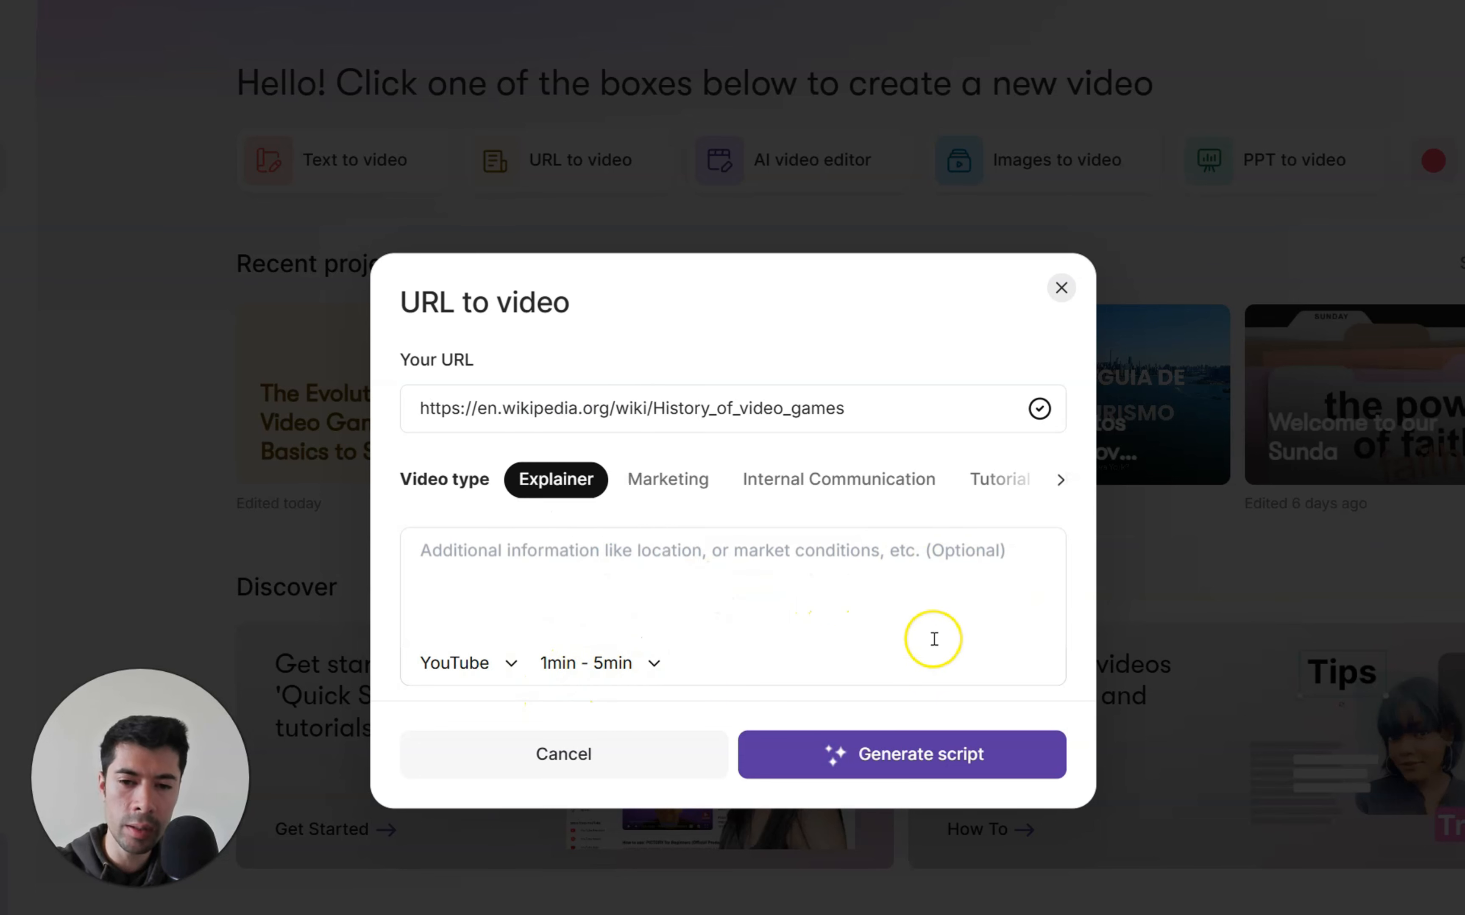
pyautogui.click(906, 761)
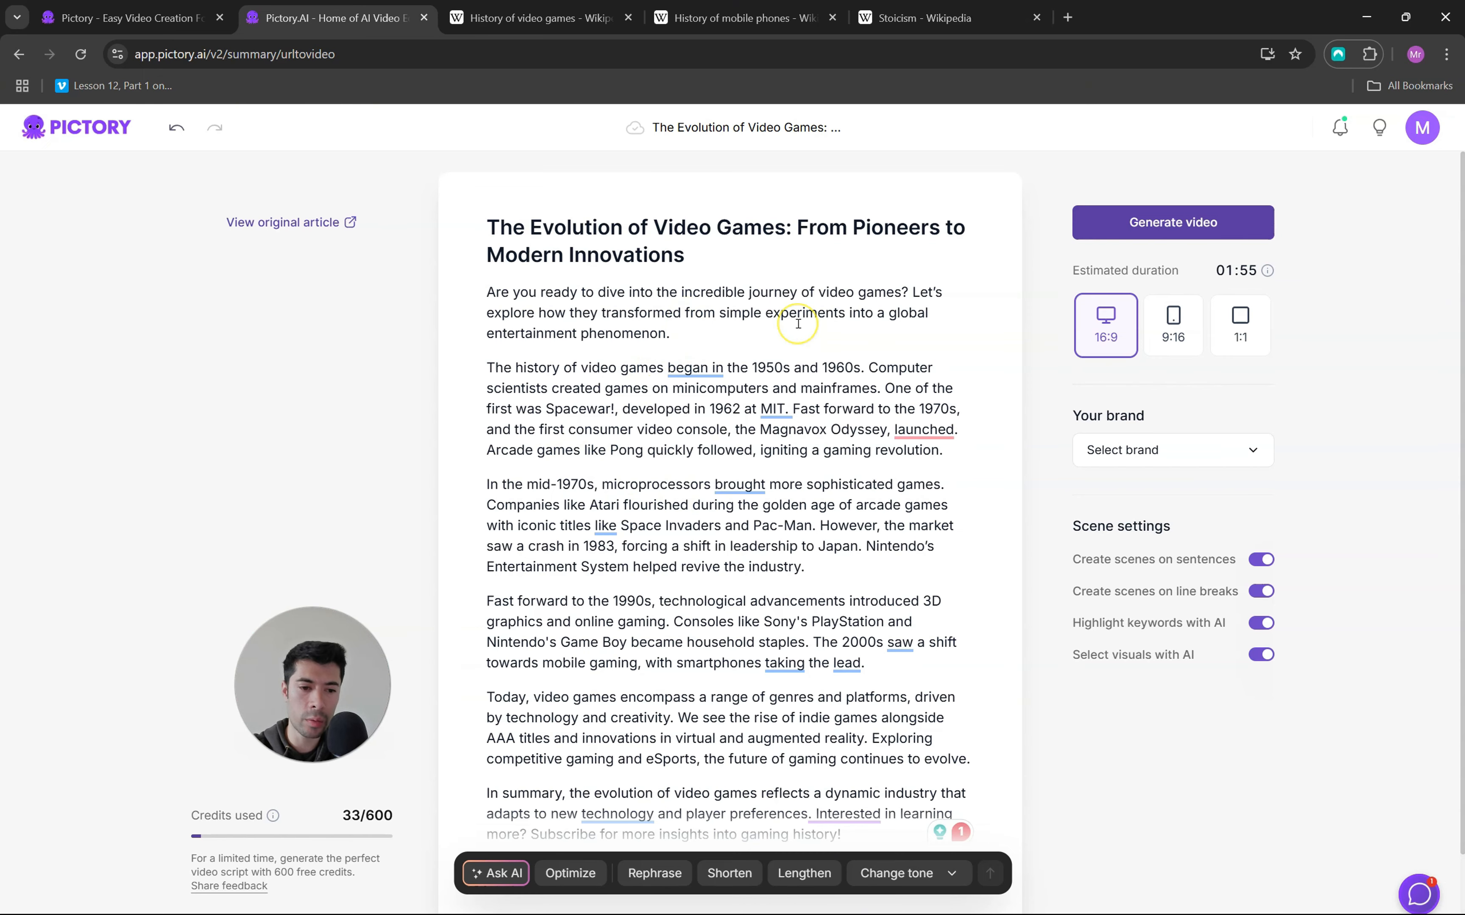
# Review the generated script and the tone options available for rewriting it
pyautogui.scroll(-1, 799, 323)
pyautogui.scroll(1, 790, 376)
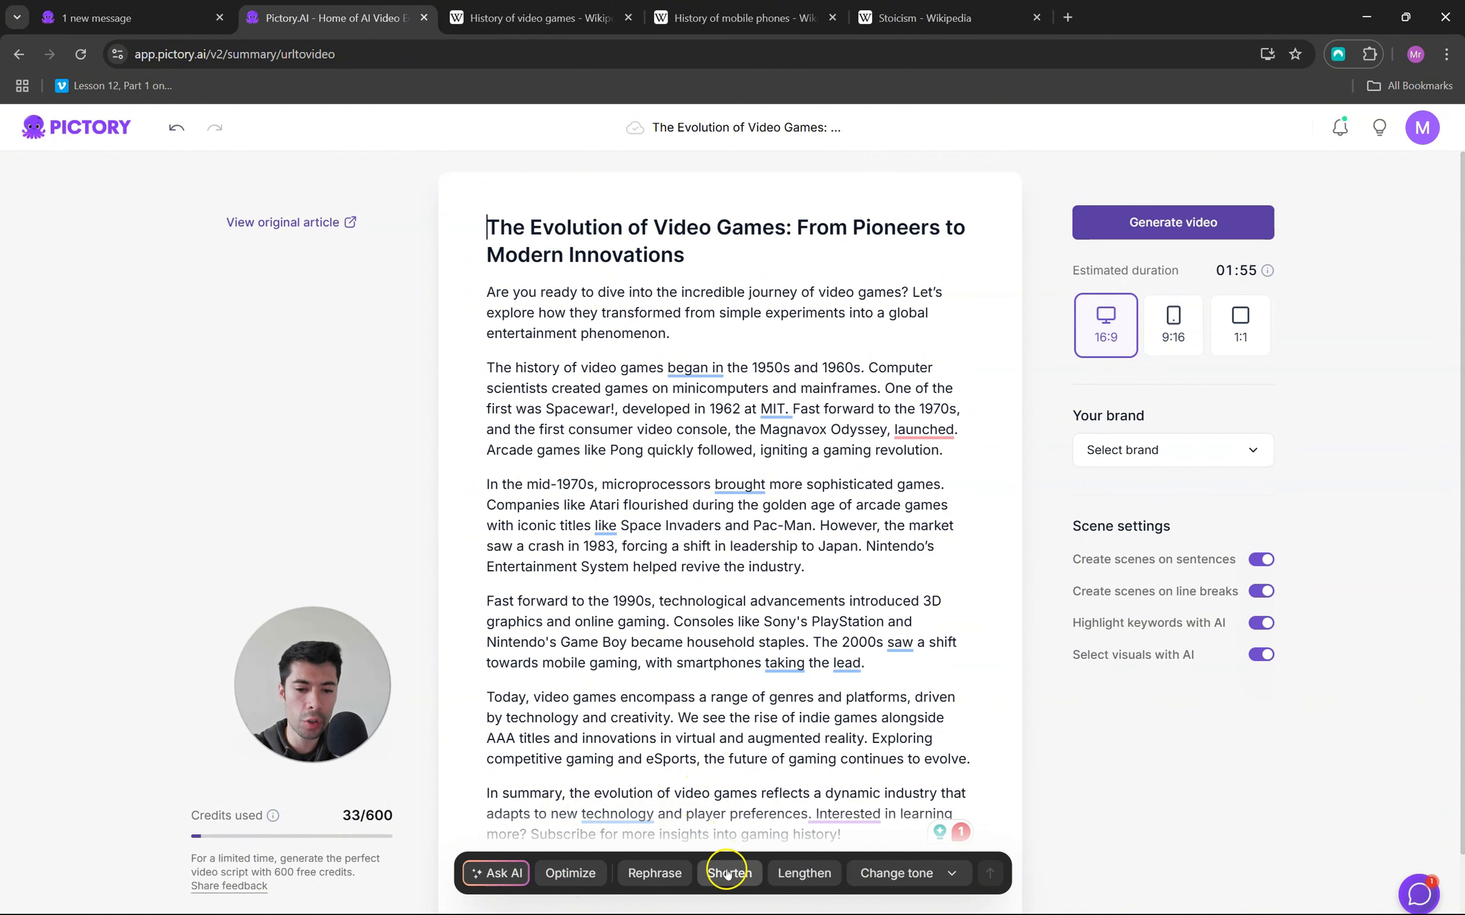
pyautogui.click(948, 872)
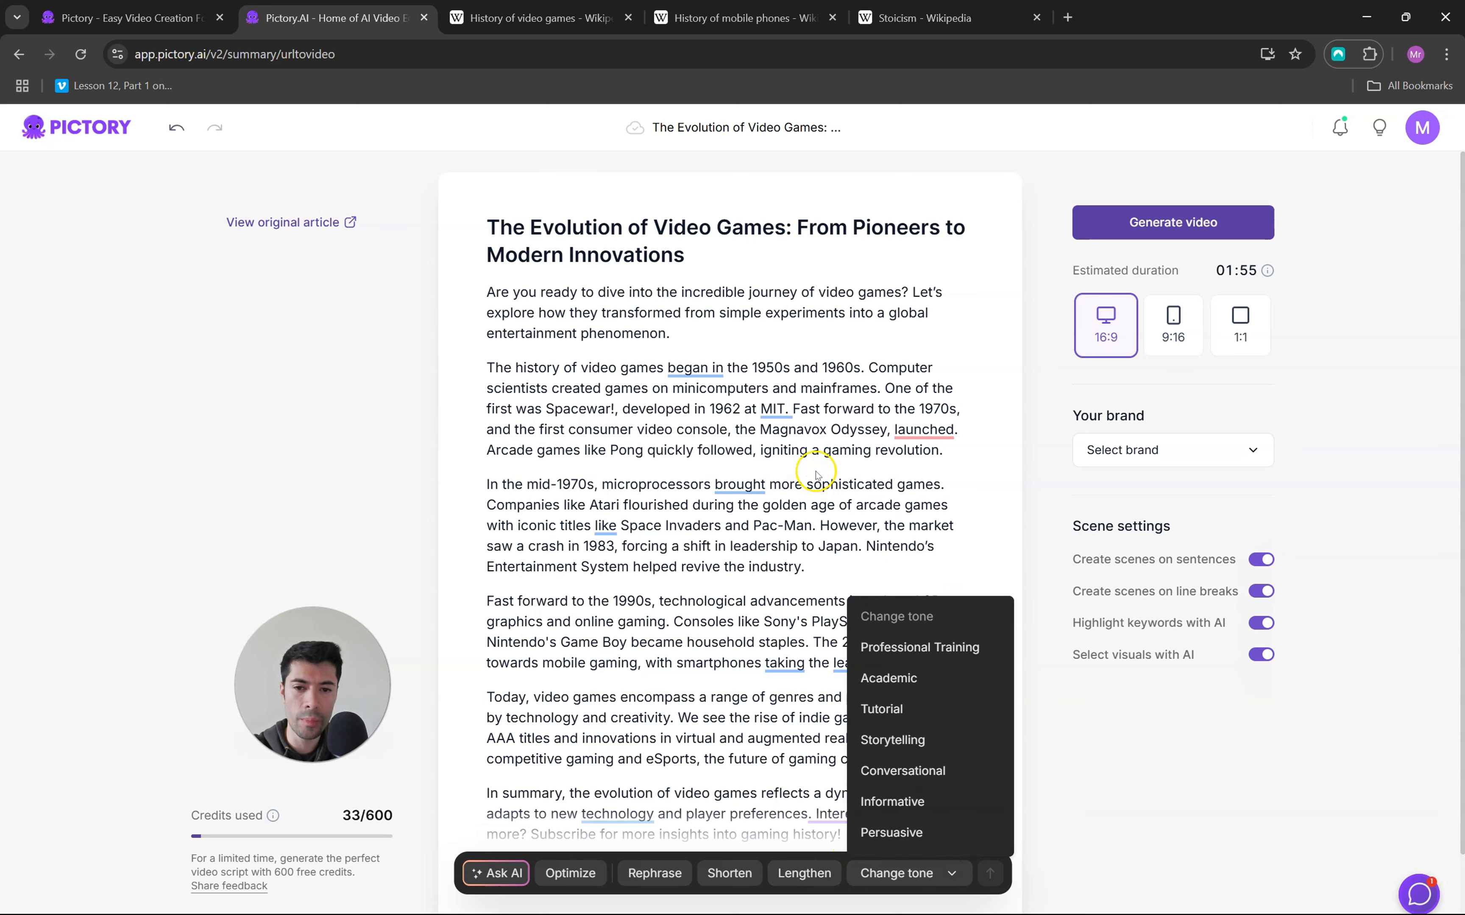
pyautogui.click(1163, 740)
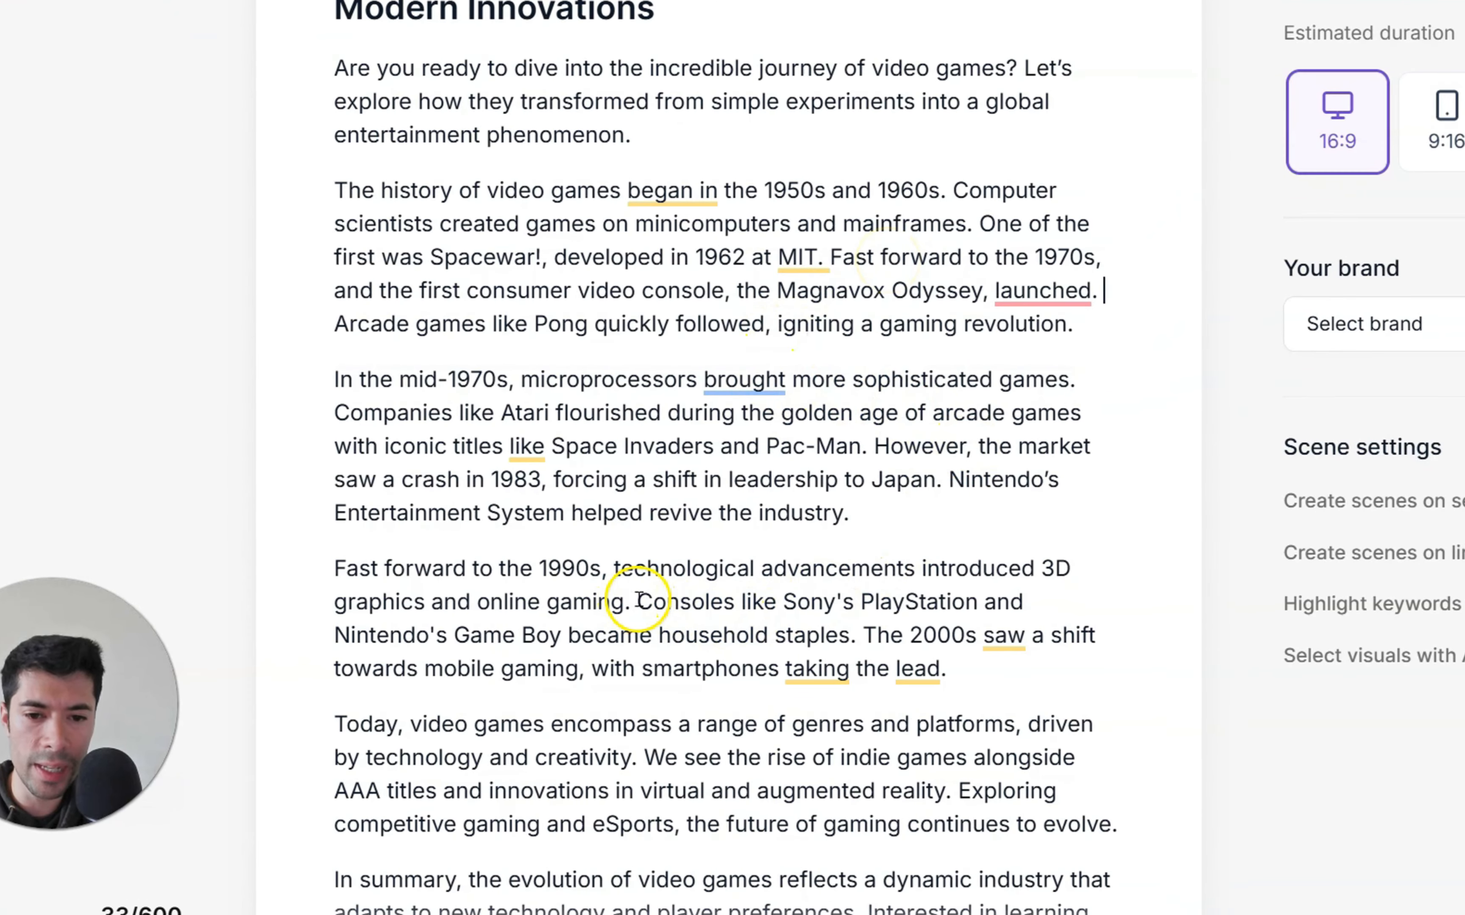
# Split the long script sentences into shorter lines, including a line break after "Consoles like Sony's PlayStation"
pyautogui.moveTo(639, 601); pyautogui.dragTo(840, 641)
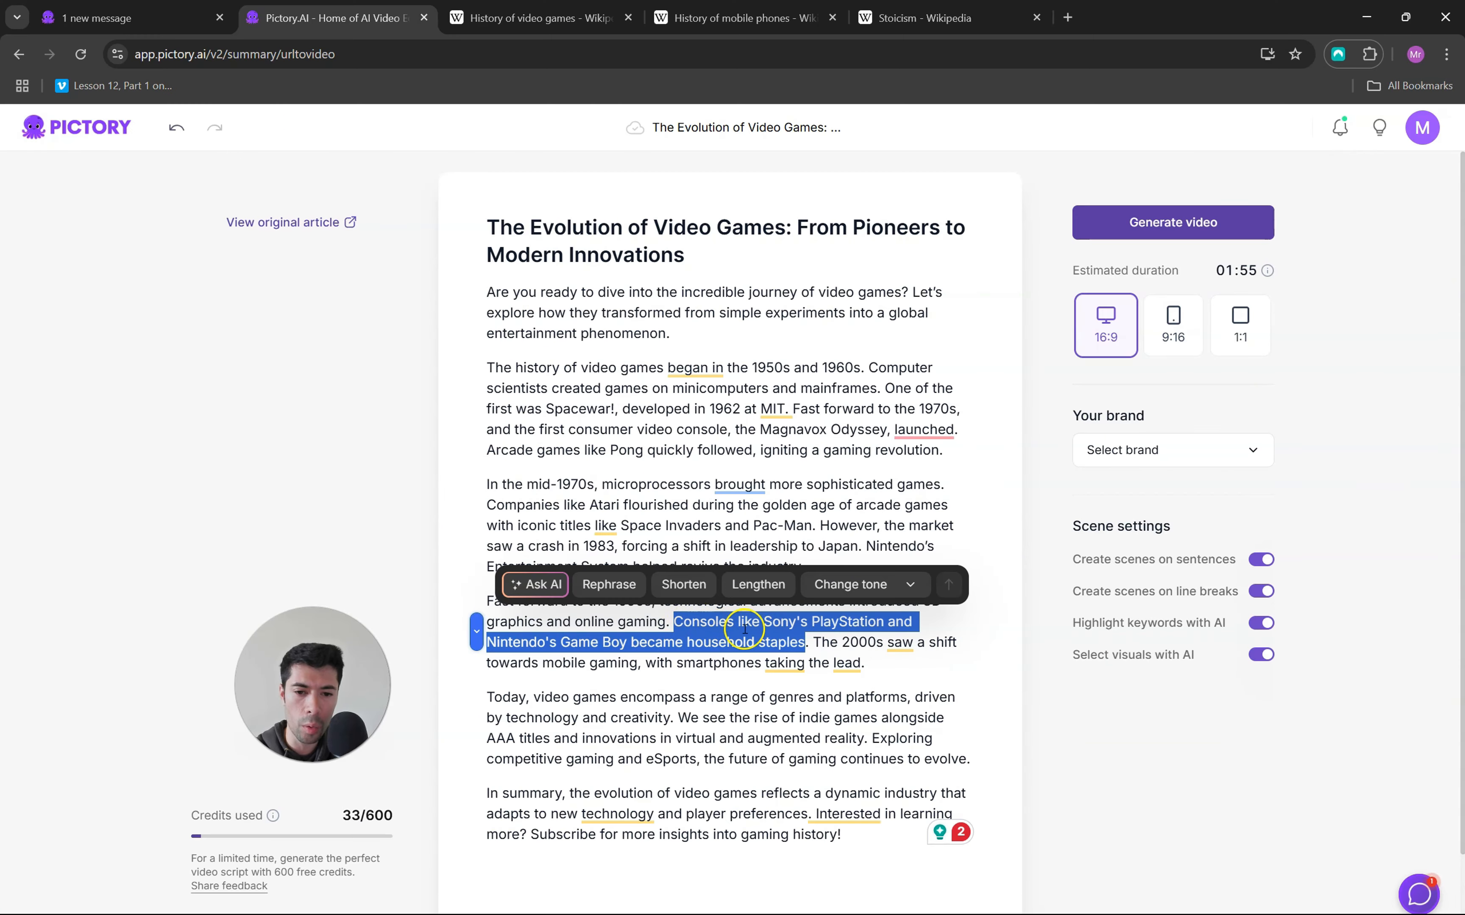
pyautogui.click(884, 623)
pyautogui.press('Return')
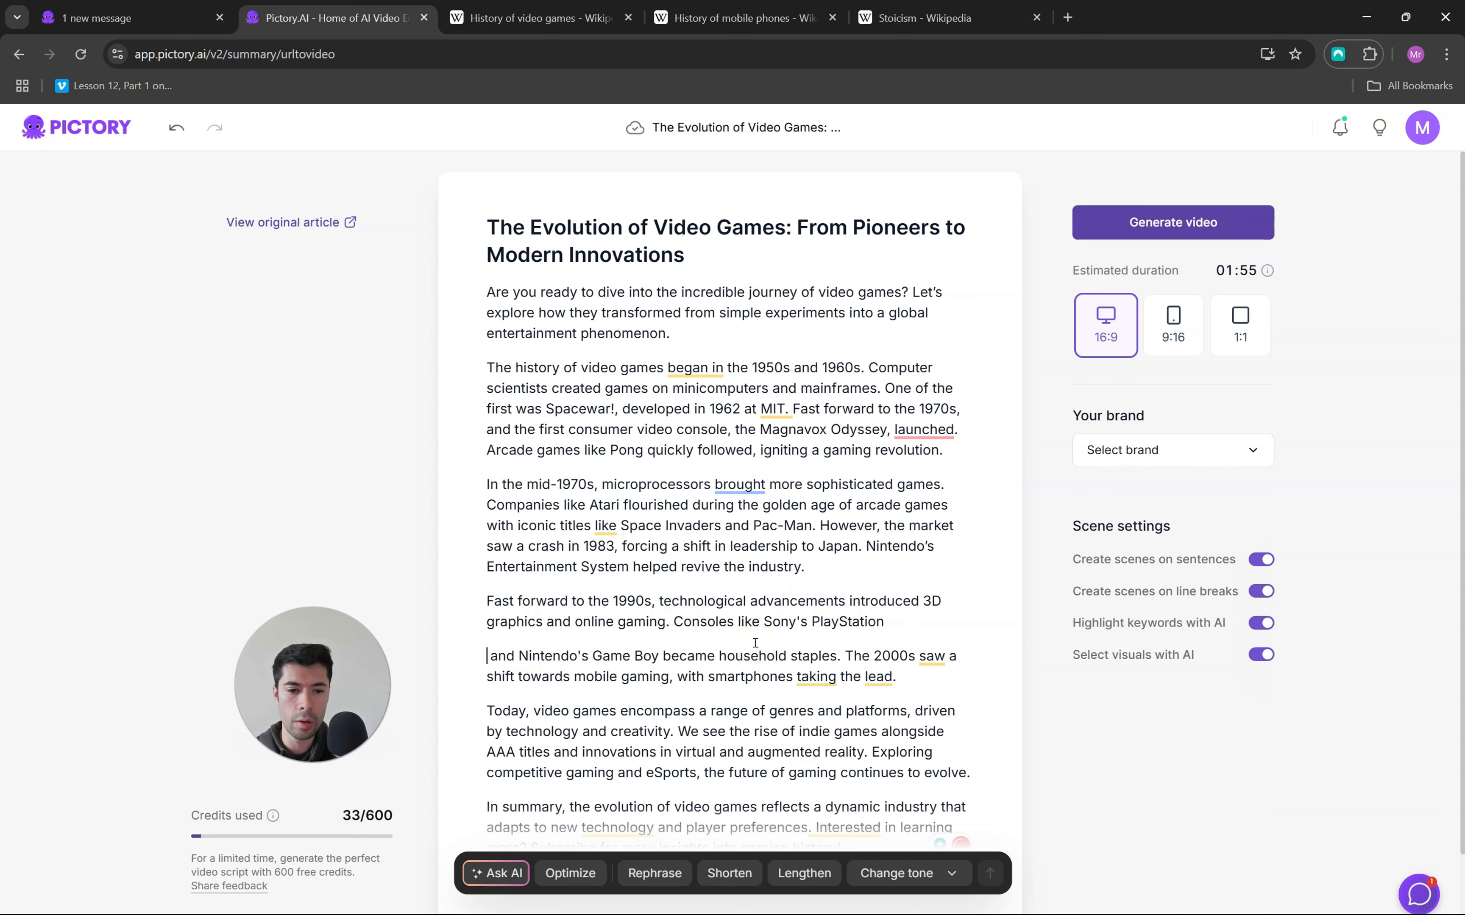
pyautogui.press('Delete')
pyautogui.click(817, 648)
pyautogui.scroll(-1, 848, 576)
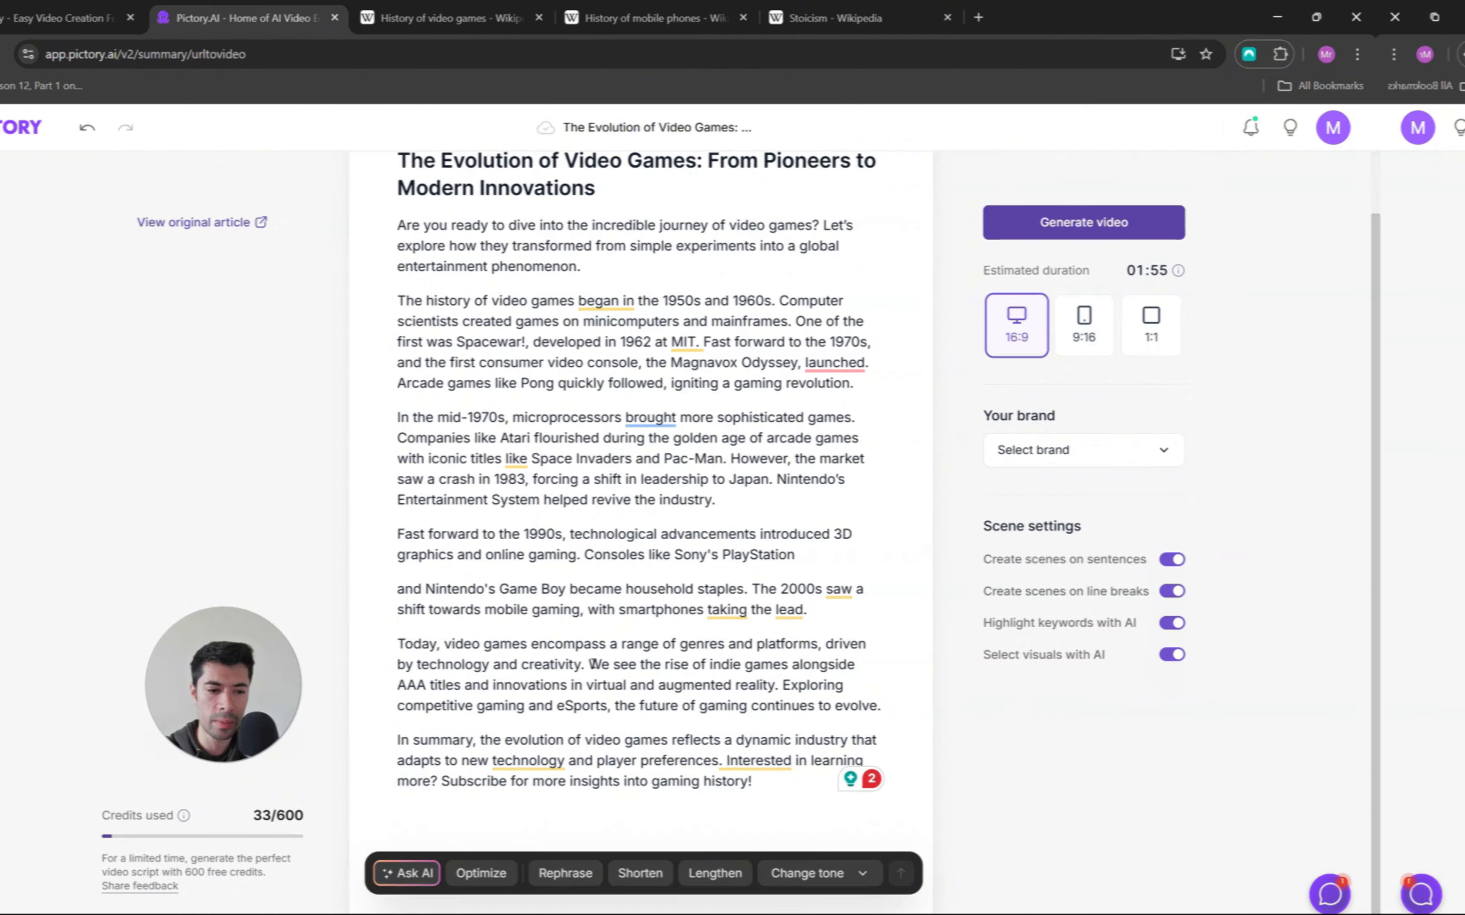
pyautogui.scroll(-2, 677, 355)
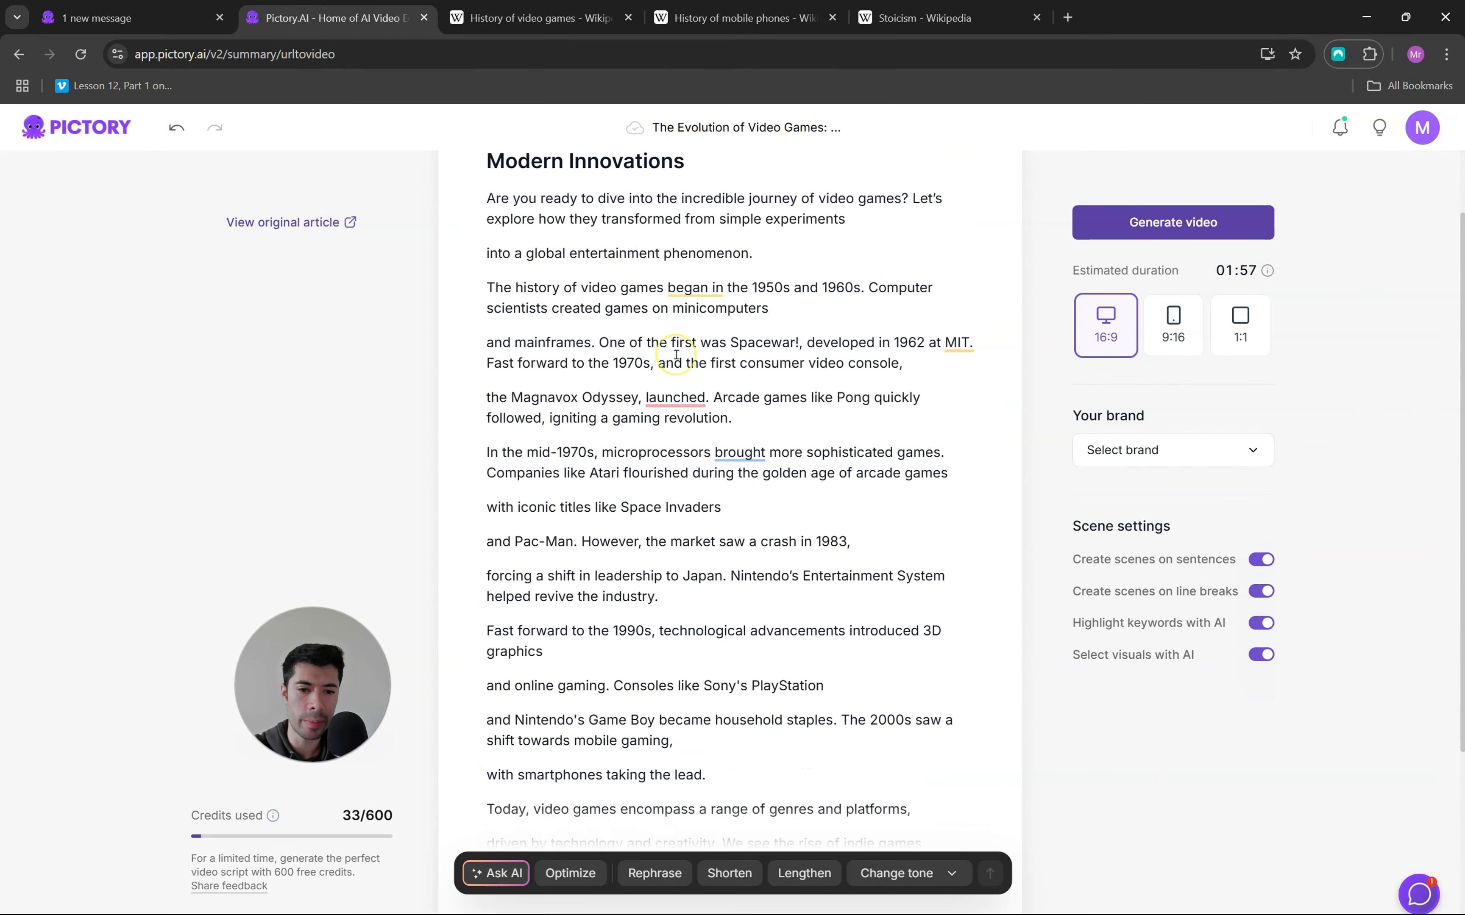
pyautogui.scroll(2, 676, 355)
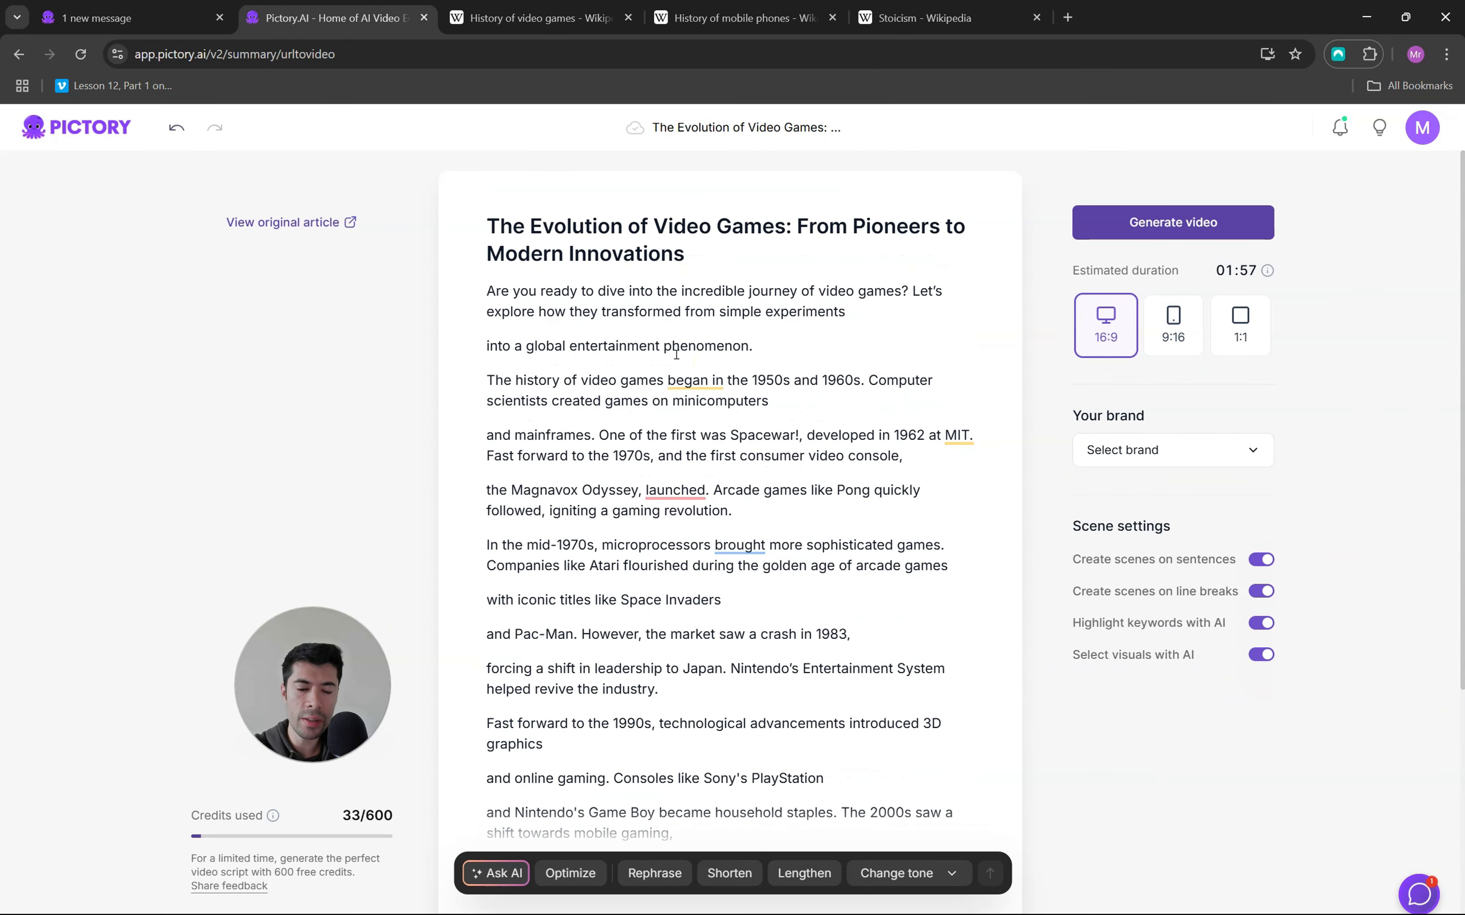
# Generate the video storyboard from the edited script
pyautogui.click(1188, 225)
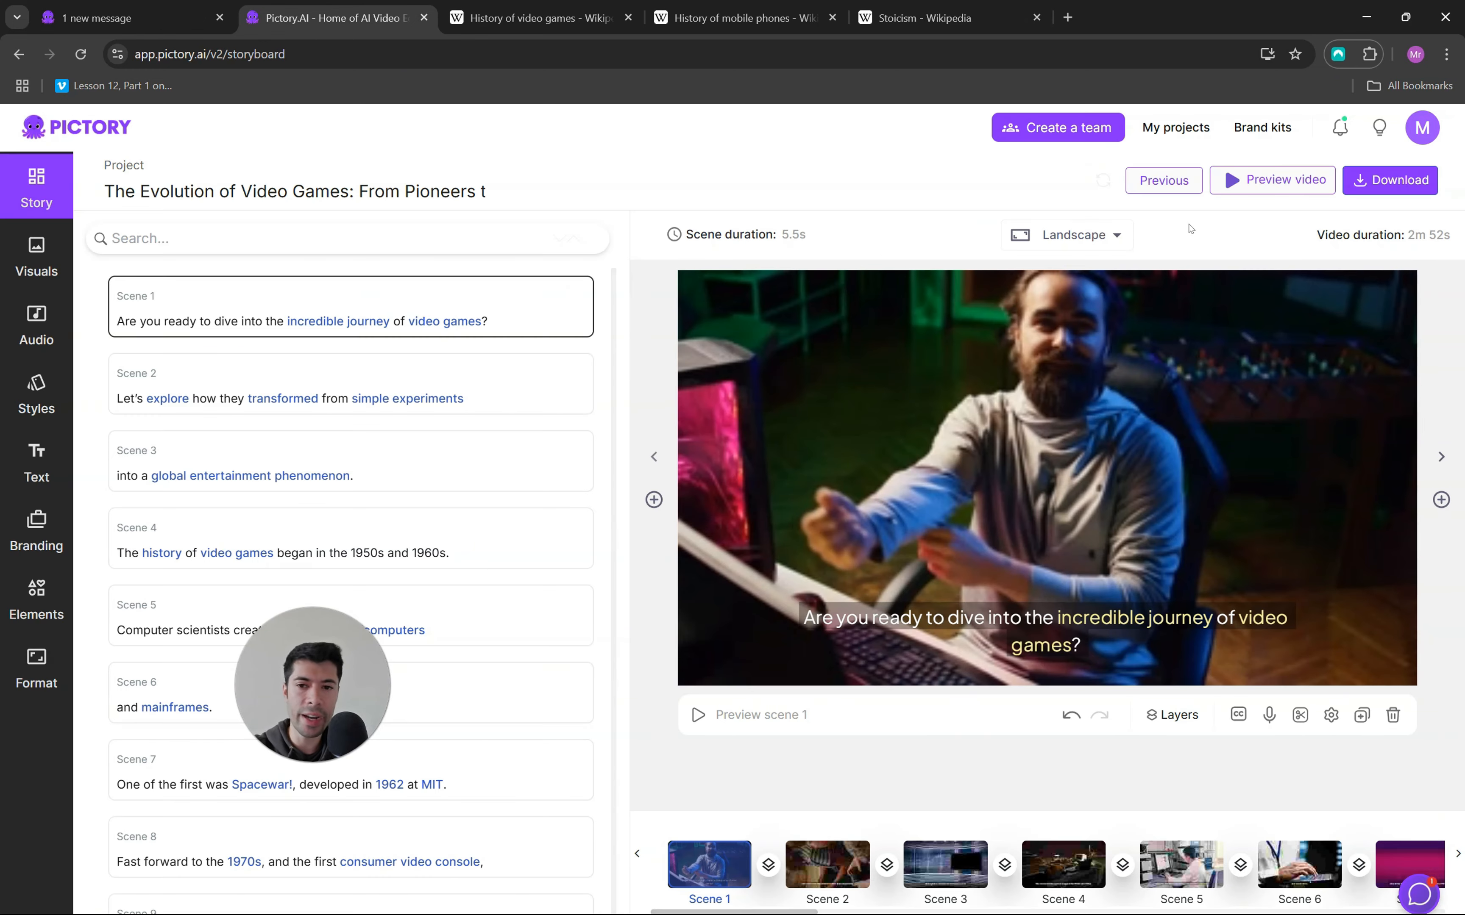
pyautogui.click(1191, 247)
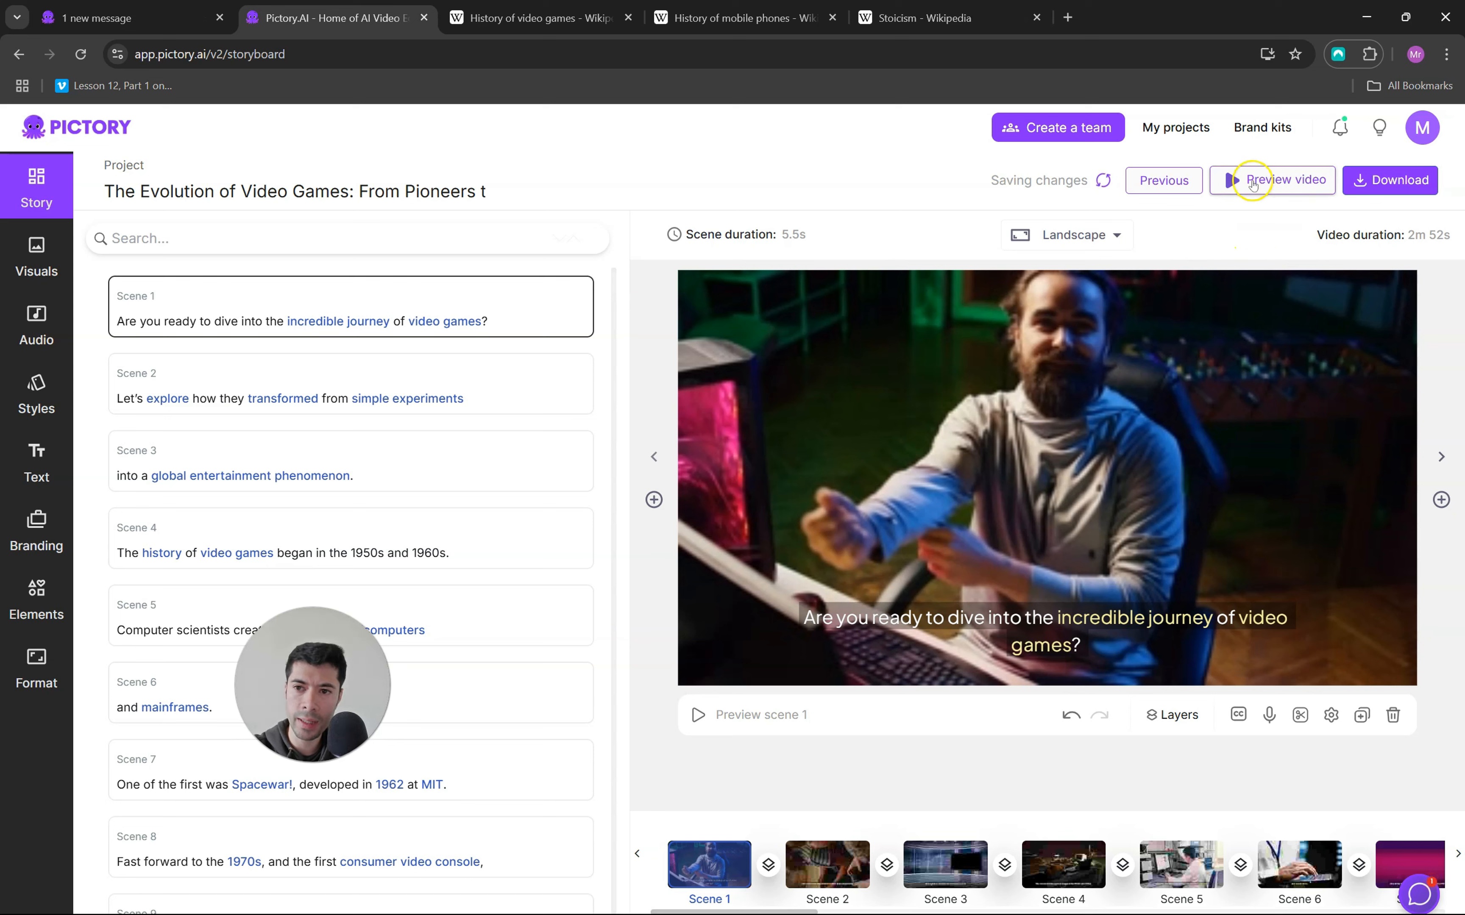
pyautogui.click(1188, 265)
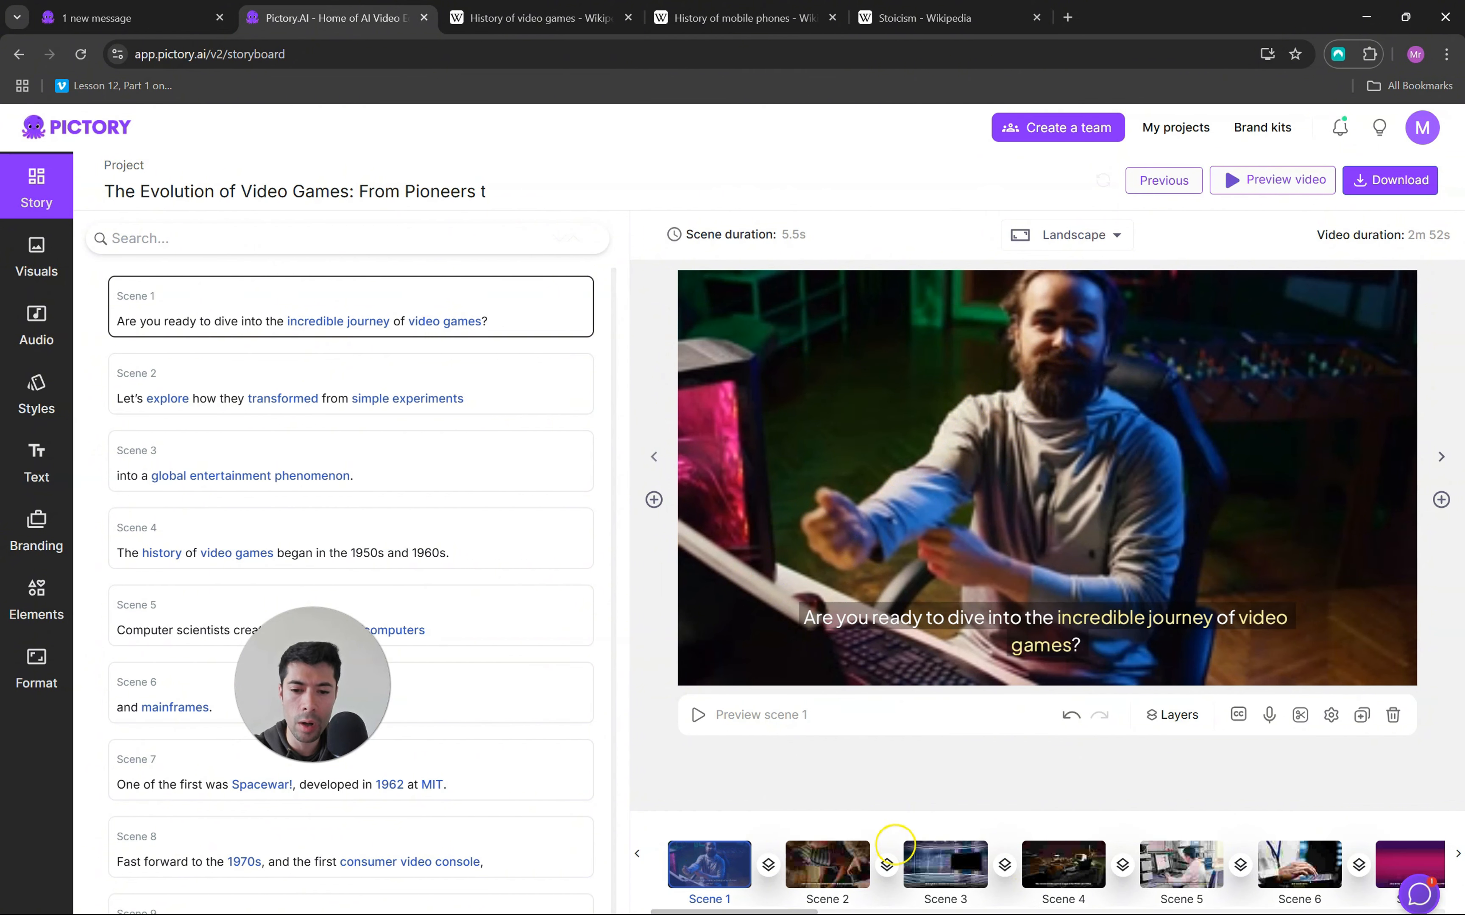
# Search the visuals library for "gamers" and replace scene 1's visual with the clip of a young man gaming at the computer
pyautogui.click(899, 420)
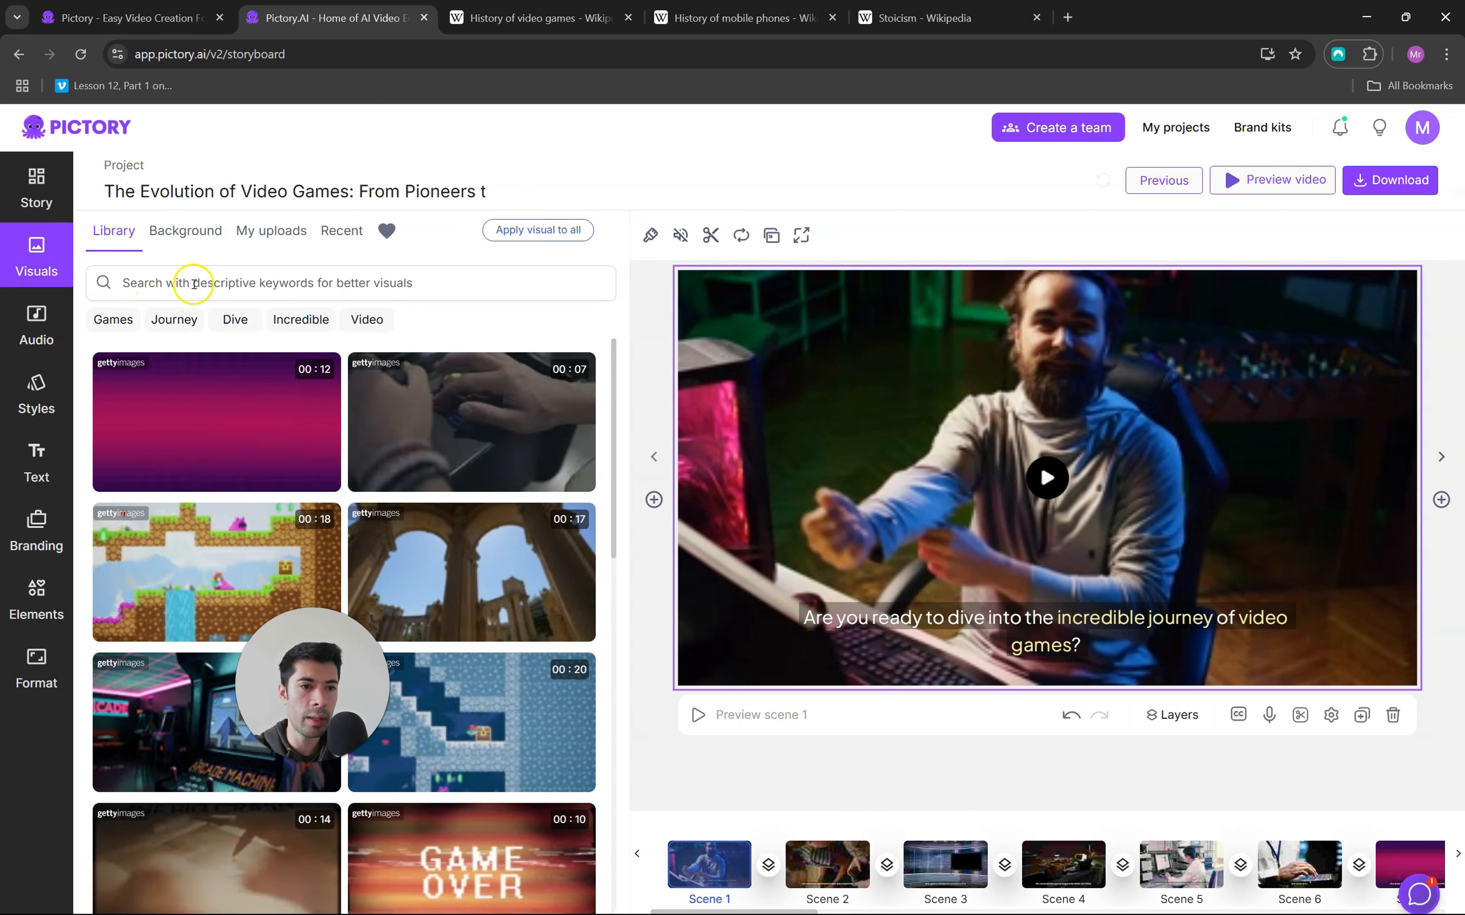
pyautogui.click(217, 285)
pyautogui.write('gamers')
pyautogui.press('Return')
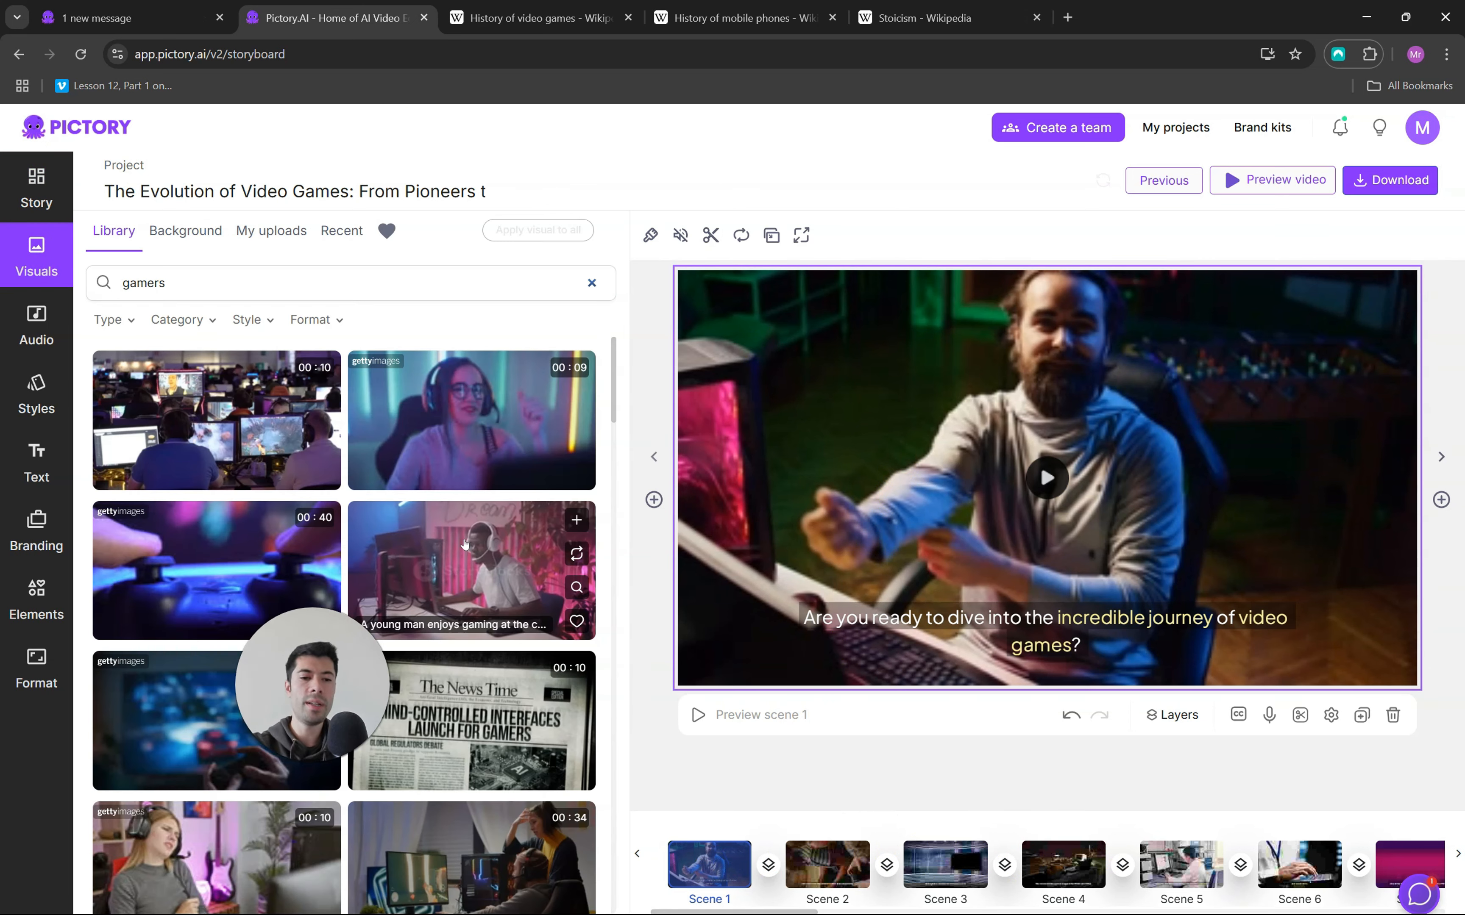
pyautogui.click(490, 554)
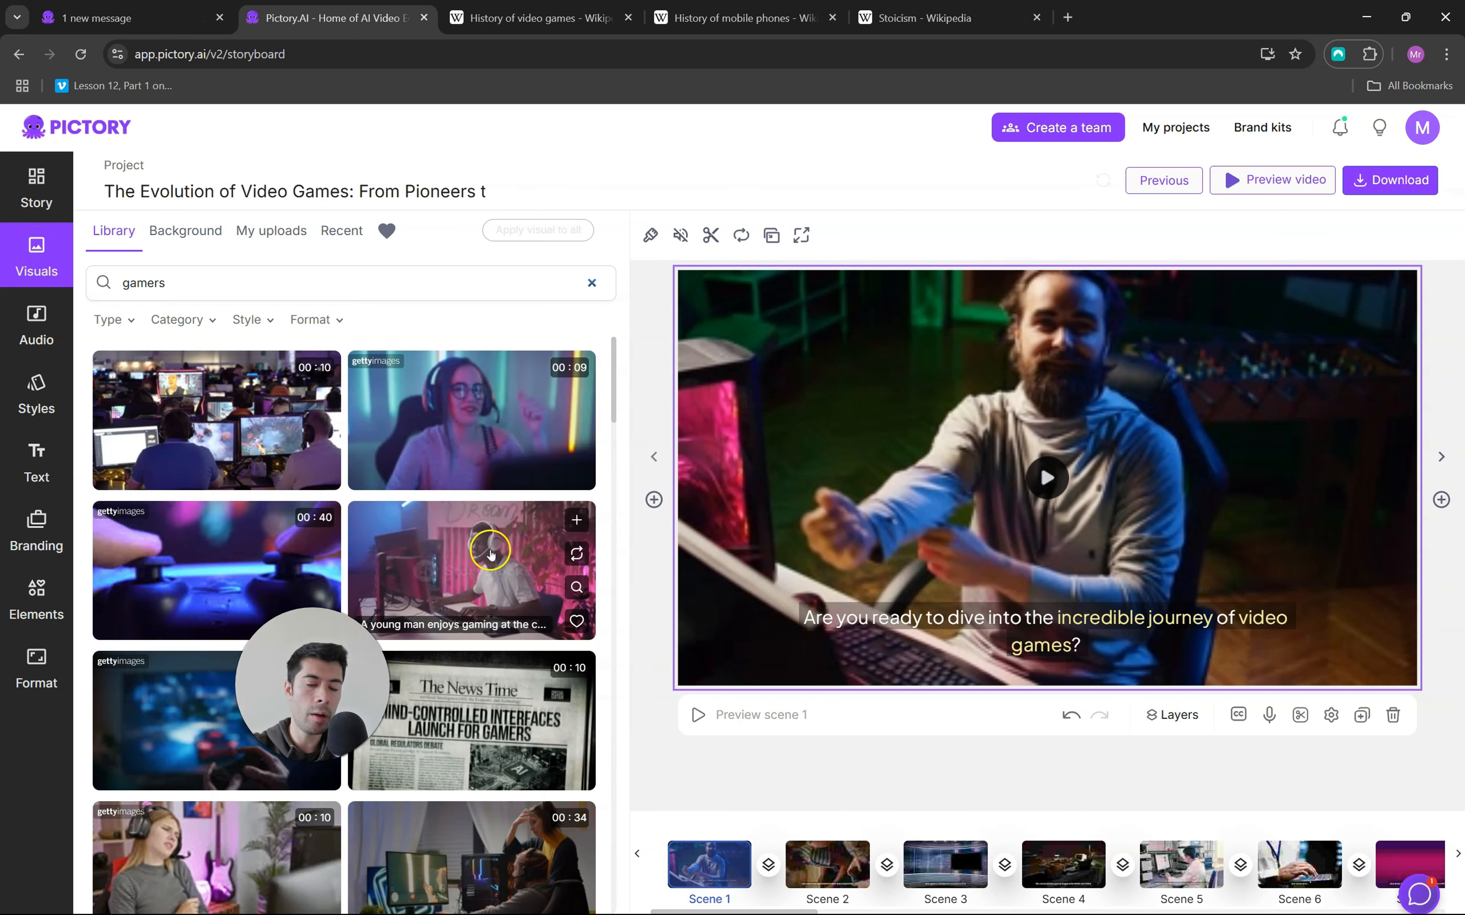
pyautogui.click(461, 543)
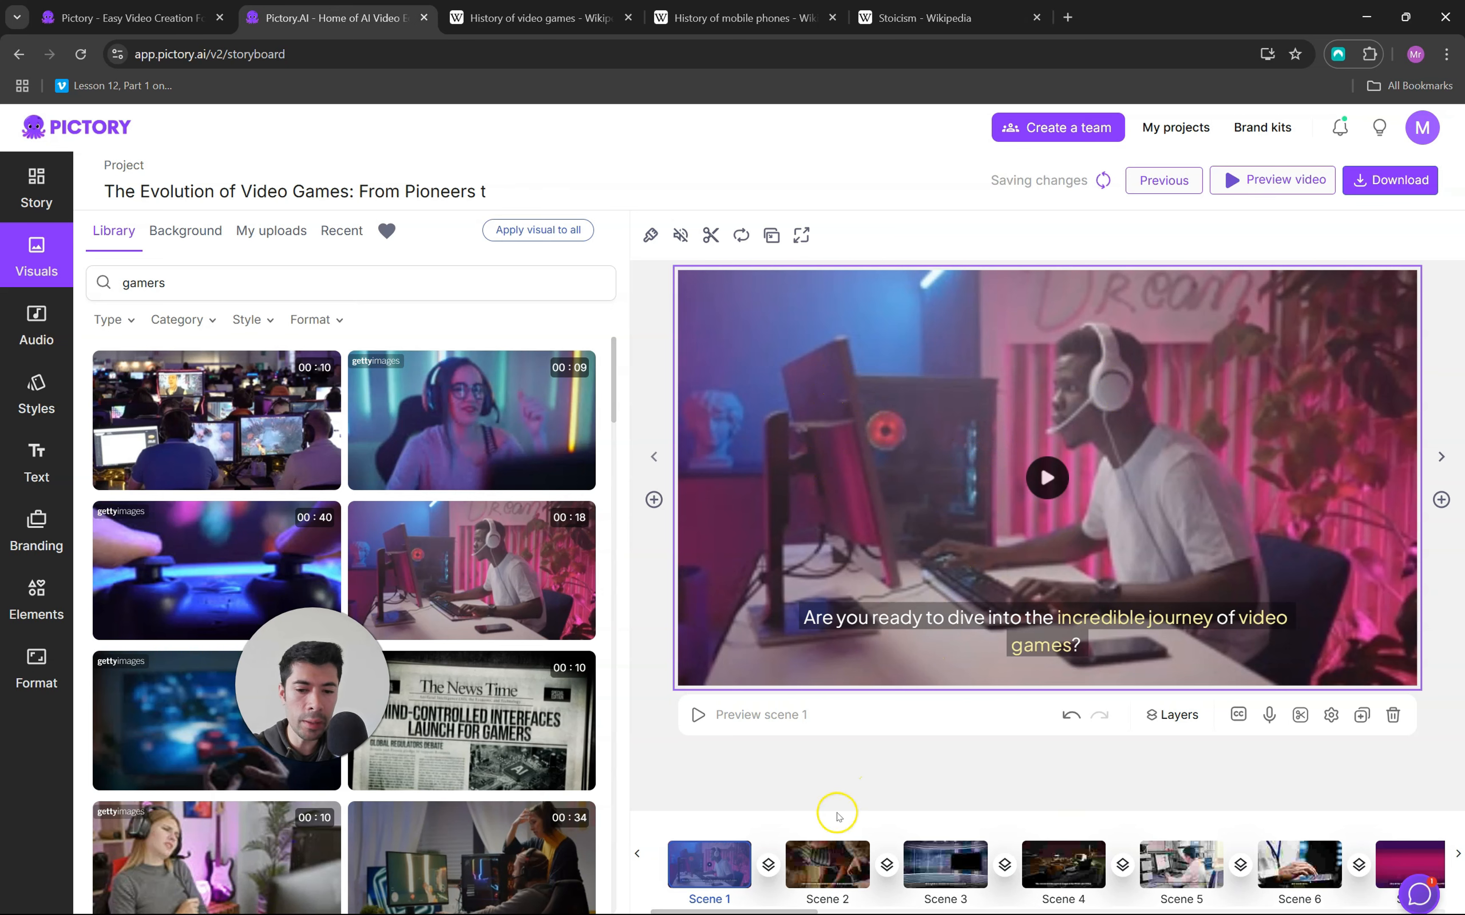
# Check the visuals of scenes 2, 3 and 4, and return to scene 1
pyautogui.click(844, 868)
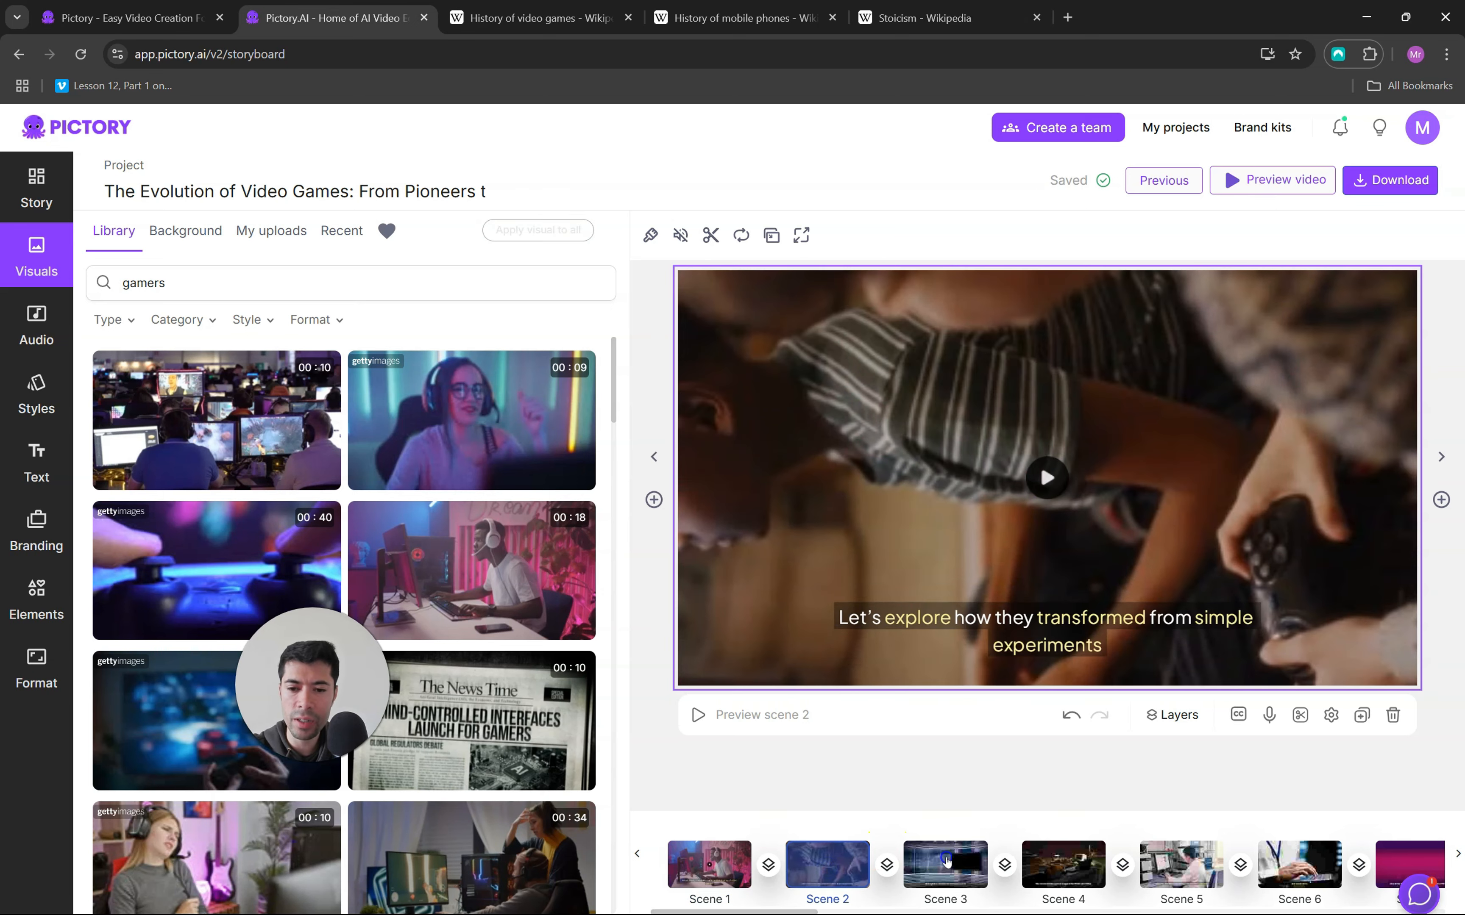
pyautogui.click(947, 863)
pyautogui.click(1060, 861)
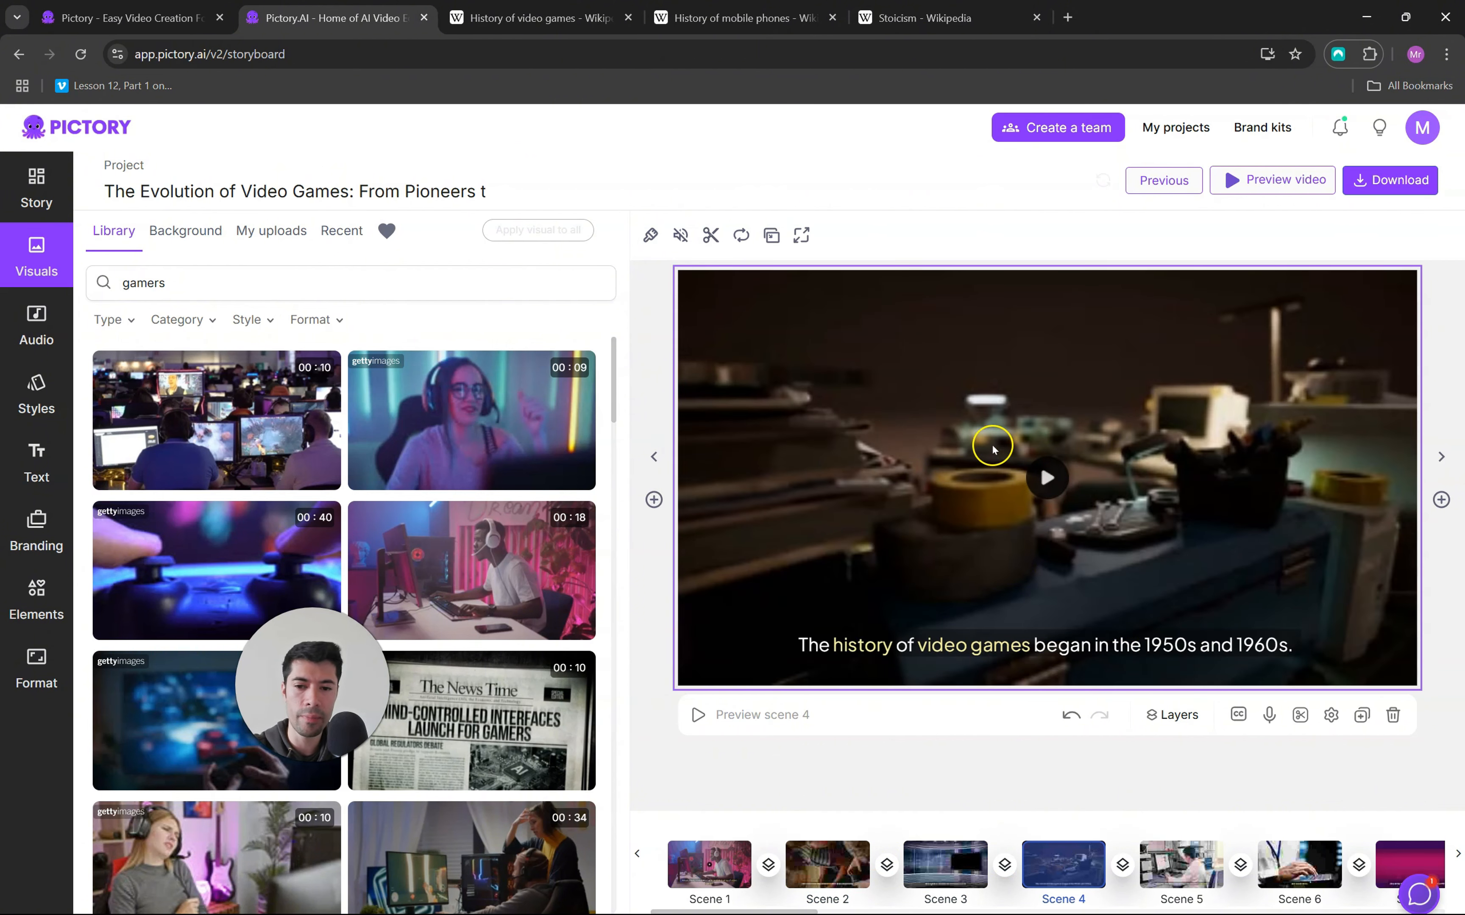
pyautogui.click(696, 862)
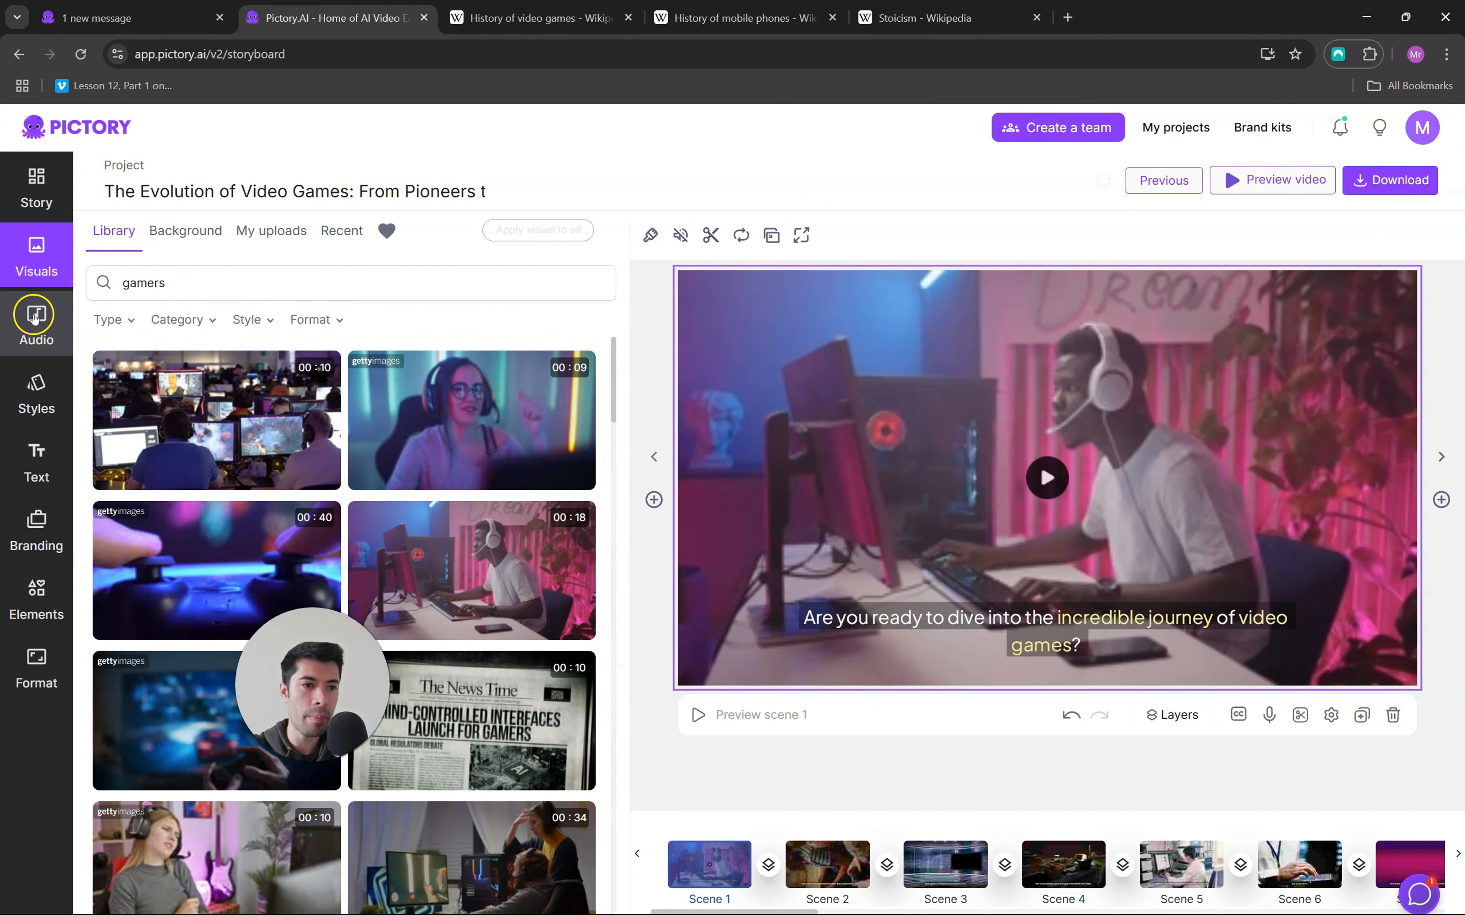
# Examine the available premium and standard English voiceover voices for the video's narration
pyautogui.click(35, 318)
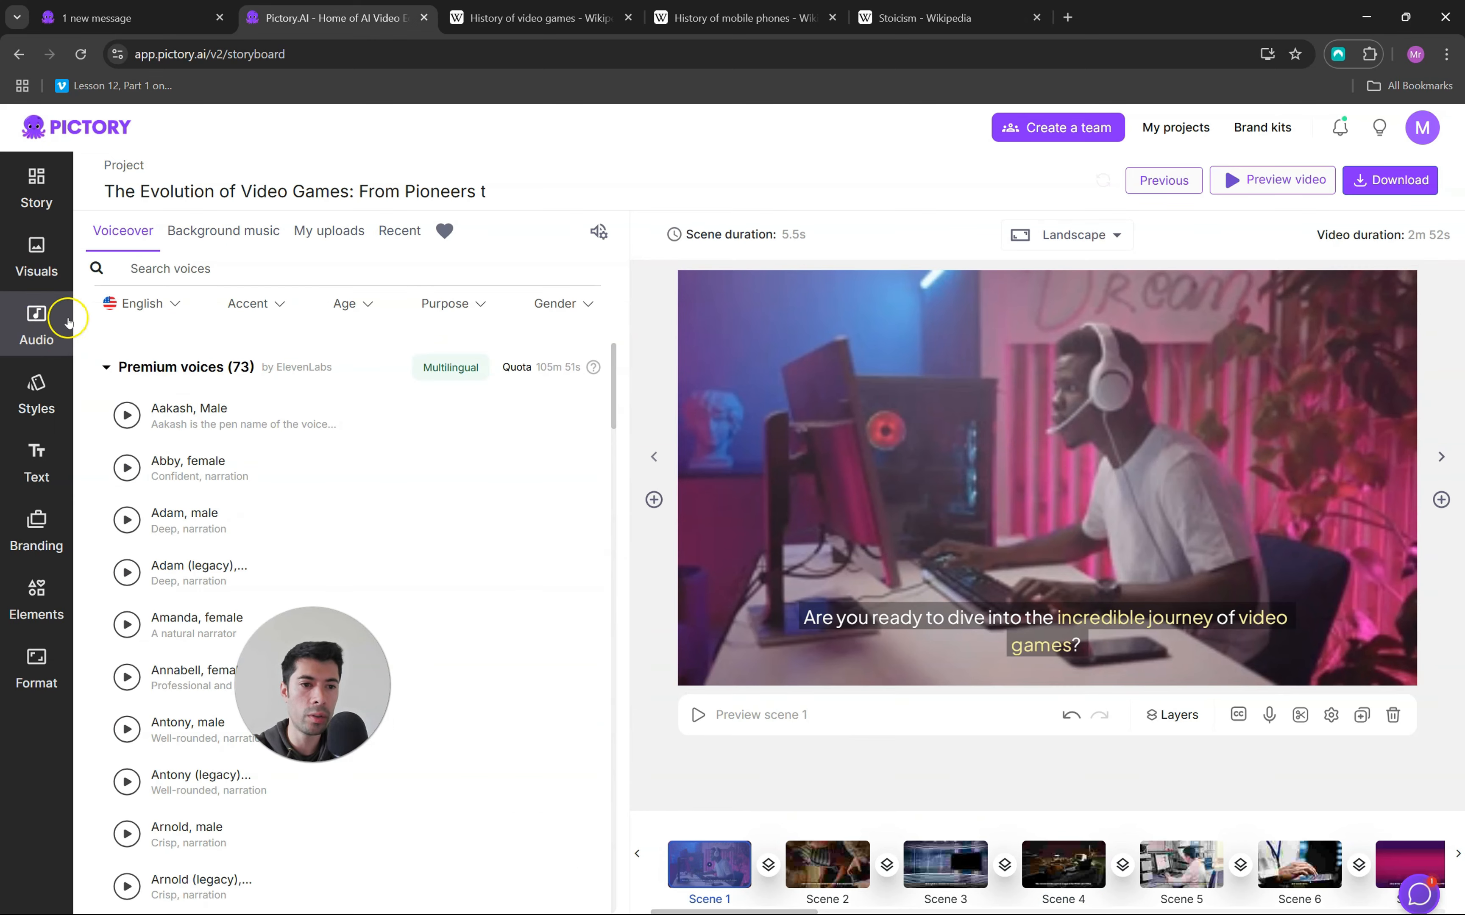
pyautogui.scroll(-5, 460, 517)
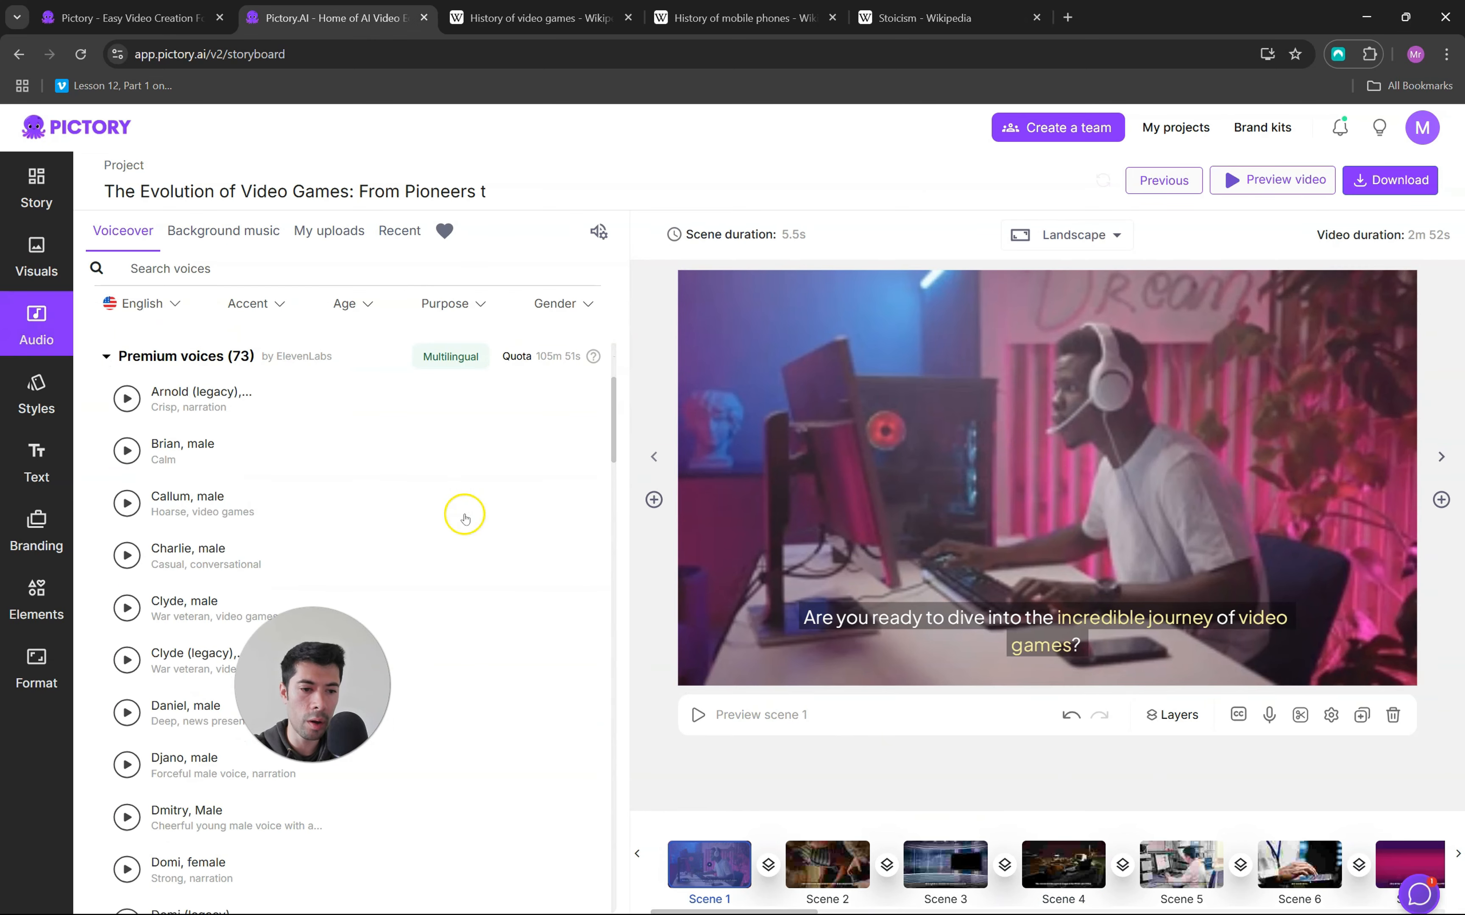
pyautogui.scroll(-10, 465, 517)
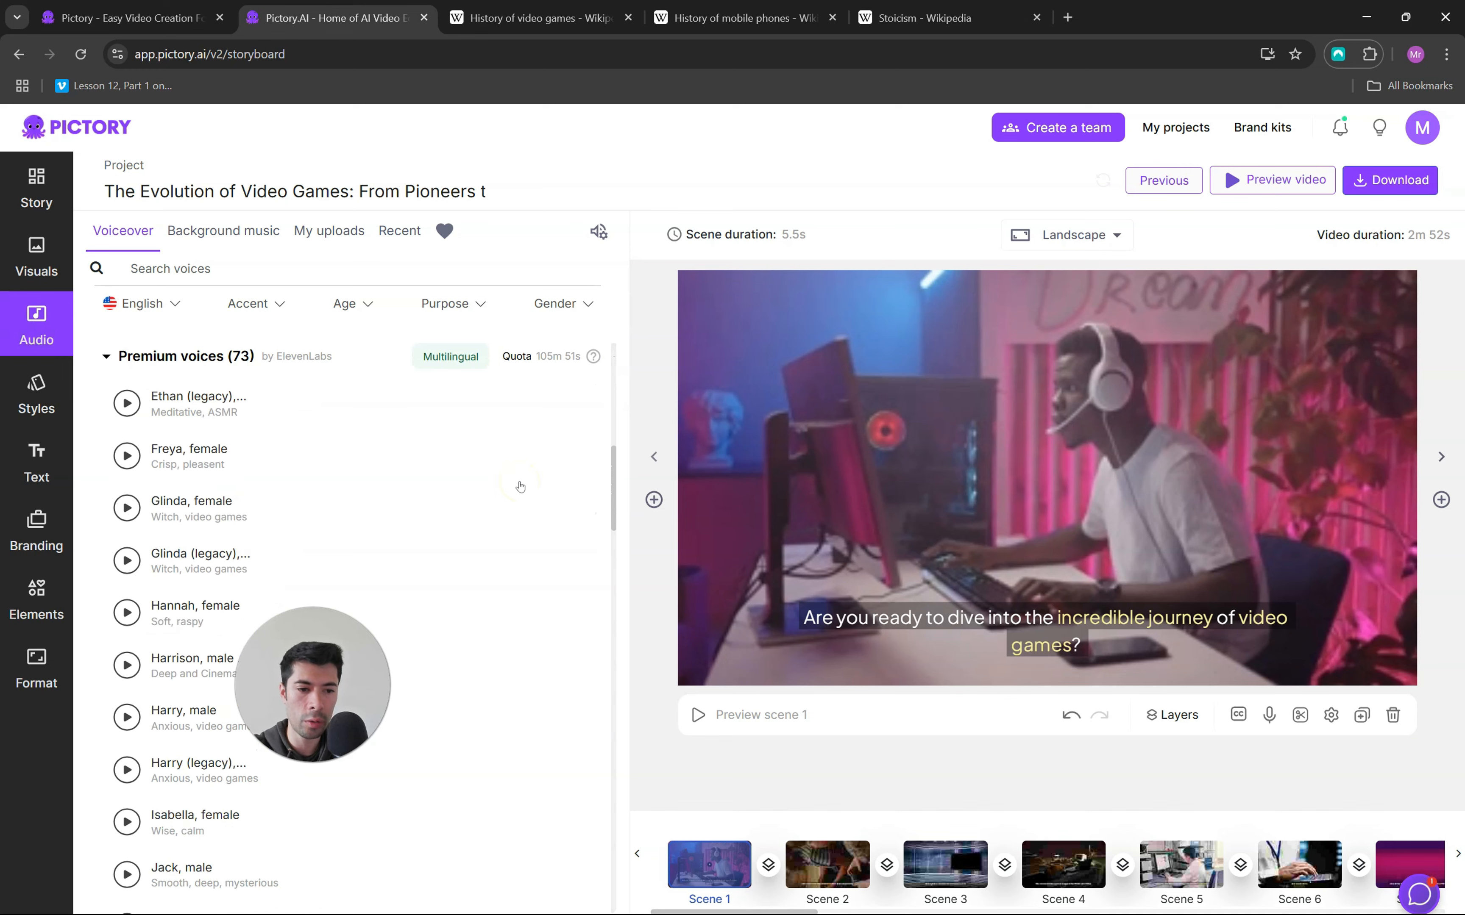
pyautogui.scroll(-15, 520, 486)
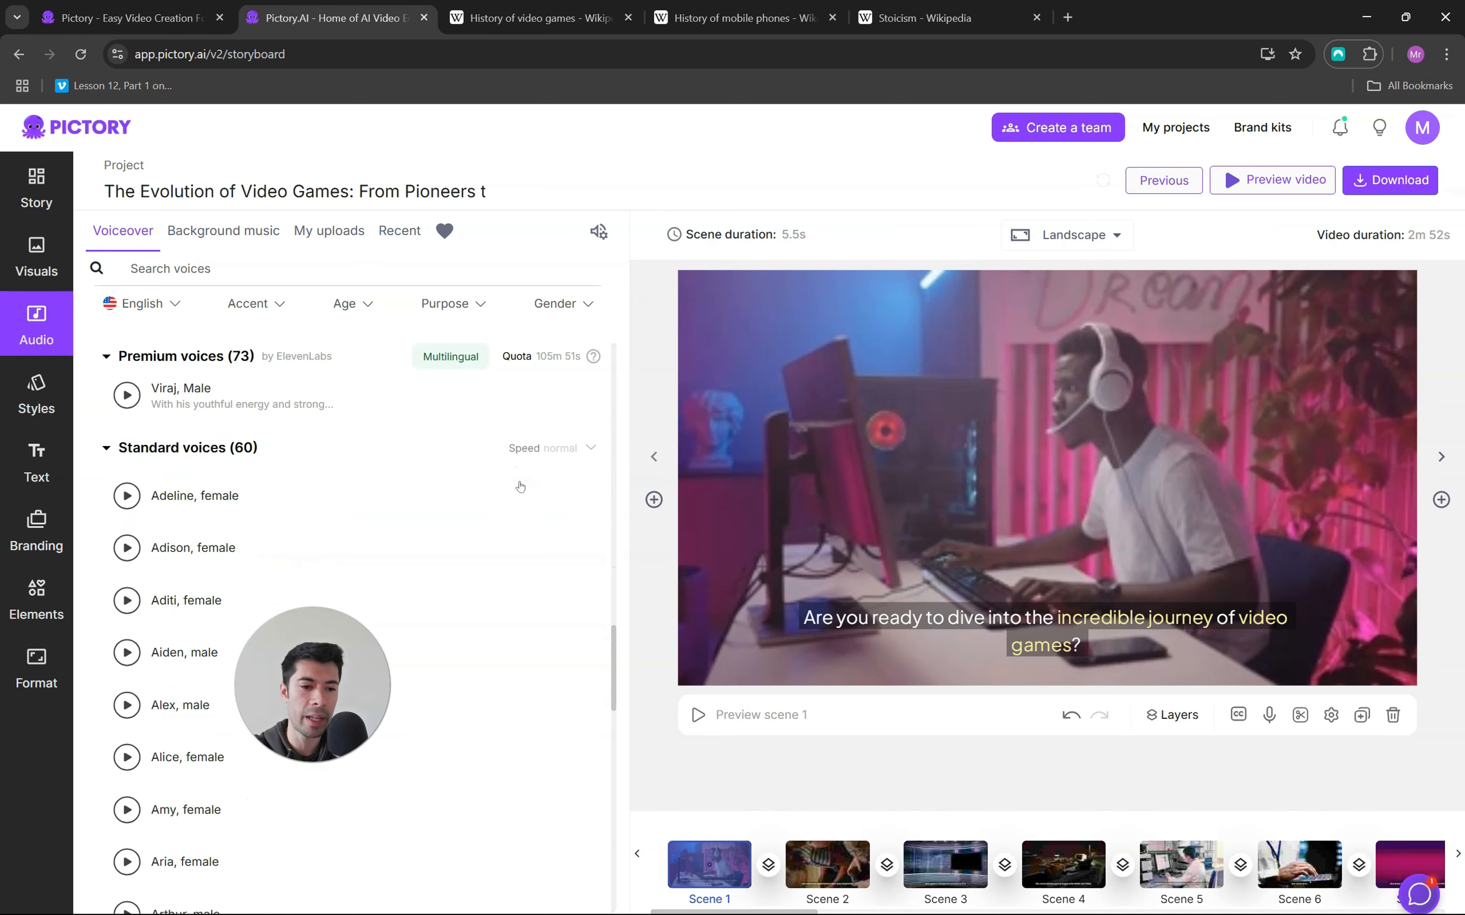
pyautogui.scroll(-15, 520, 486)
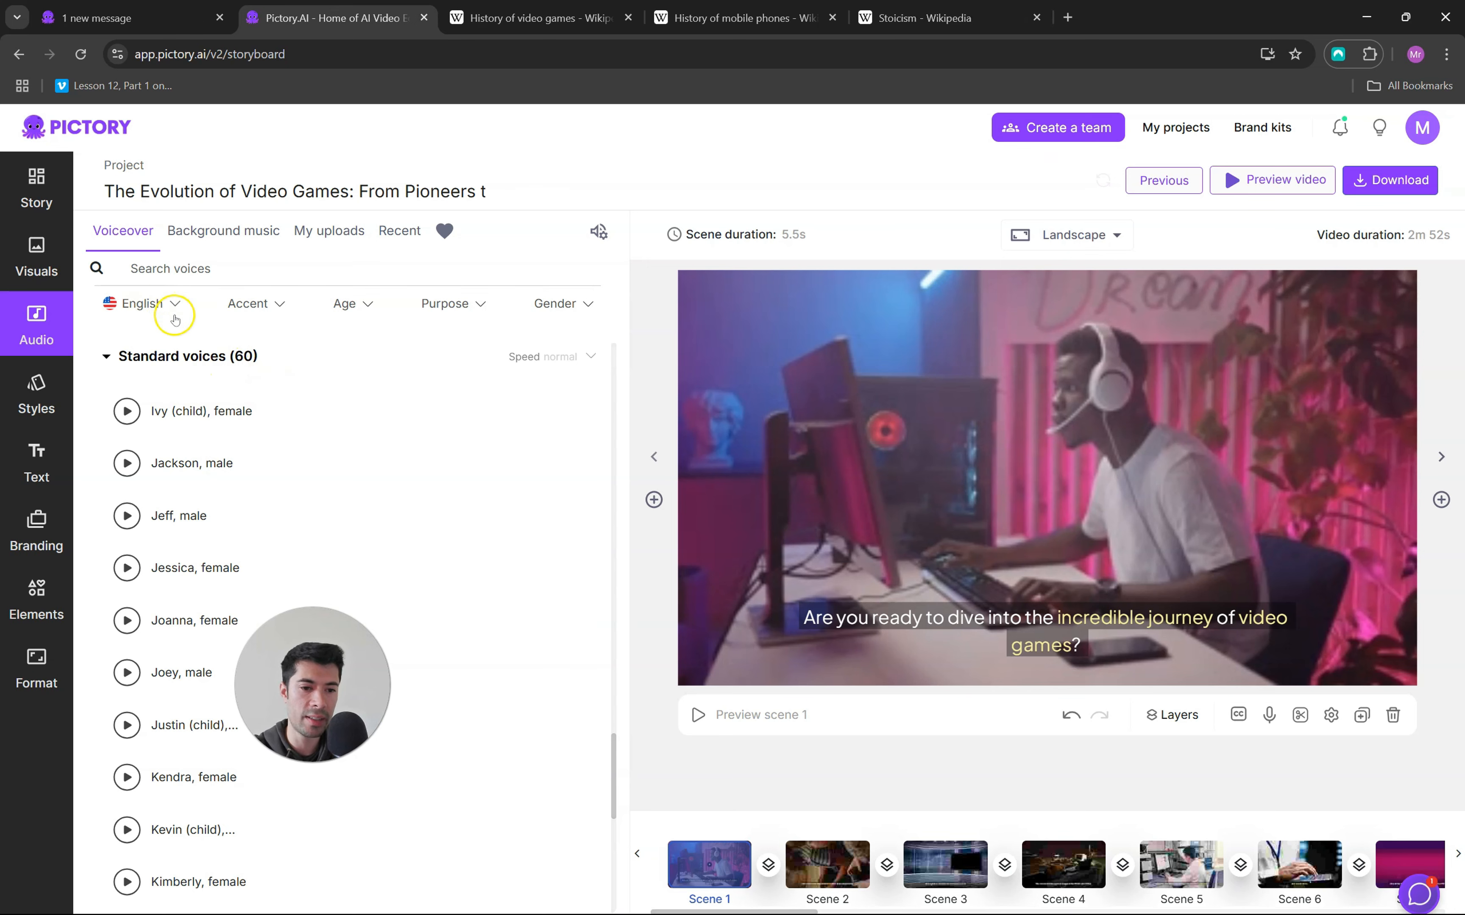
pyautogui.scroll(-20, 406, 458)
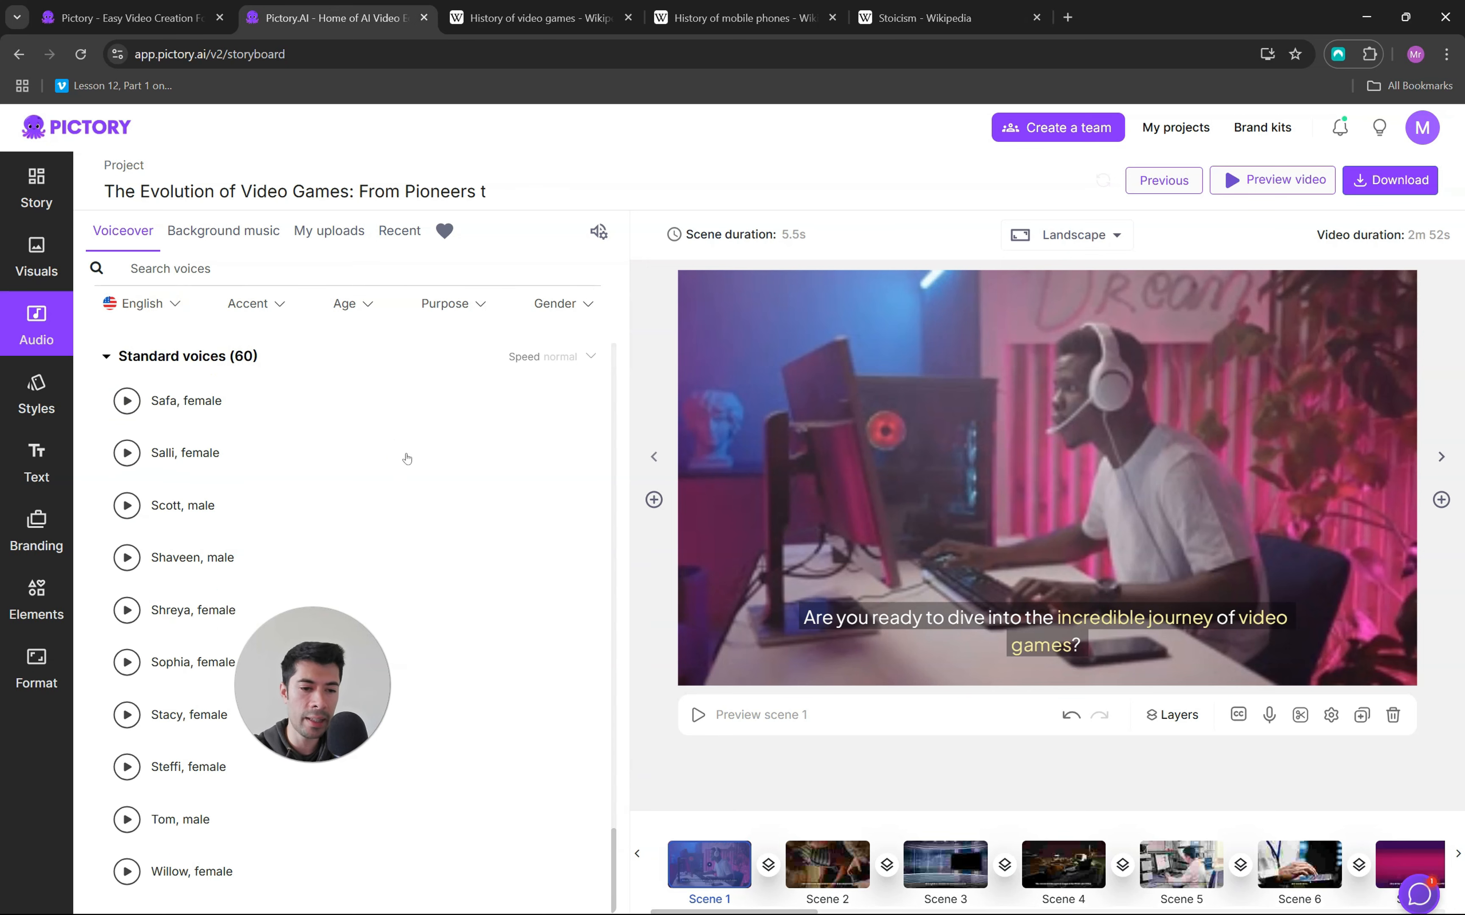
pyautogui.scroll(15, 415, 485)
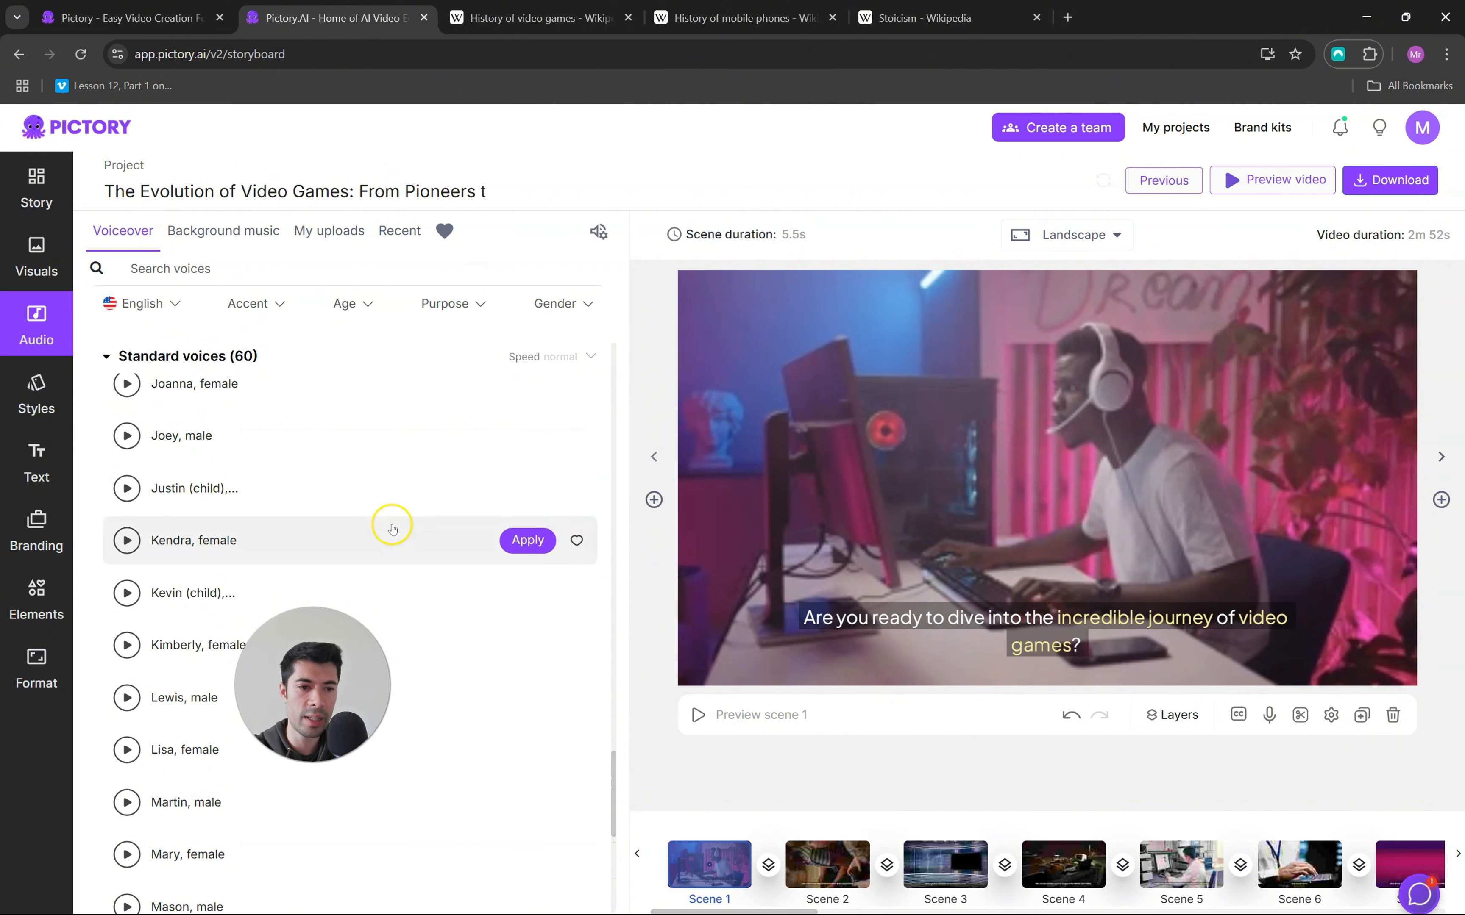
pyautogui.scroll(15, 404, 535)
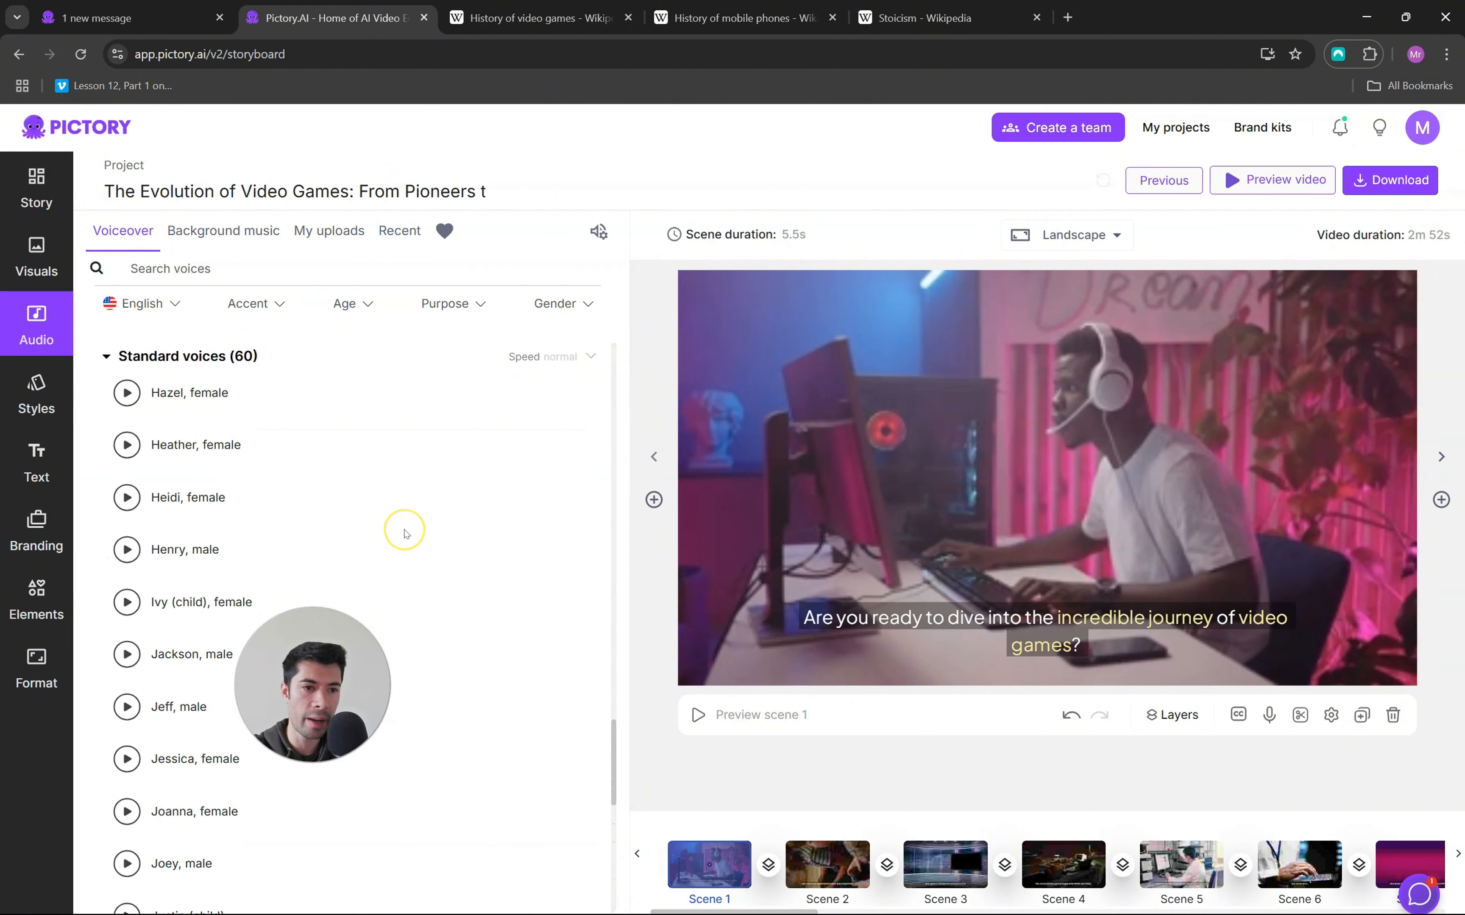
pyautogui.scroll(15, 406, 533)
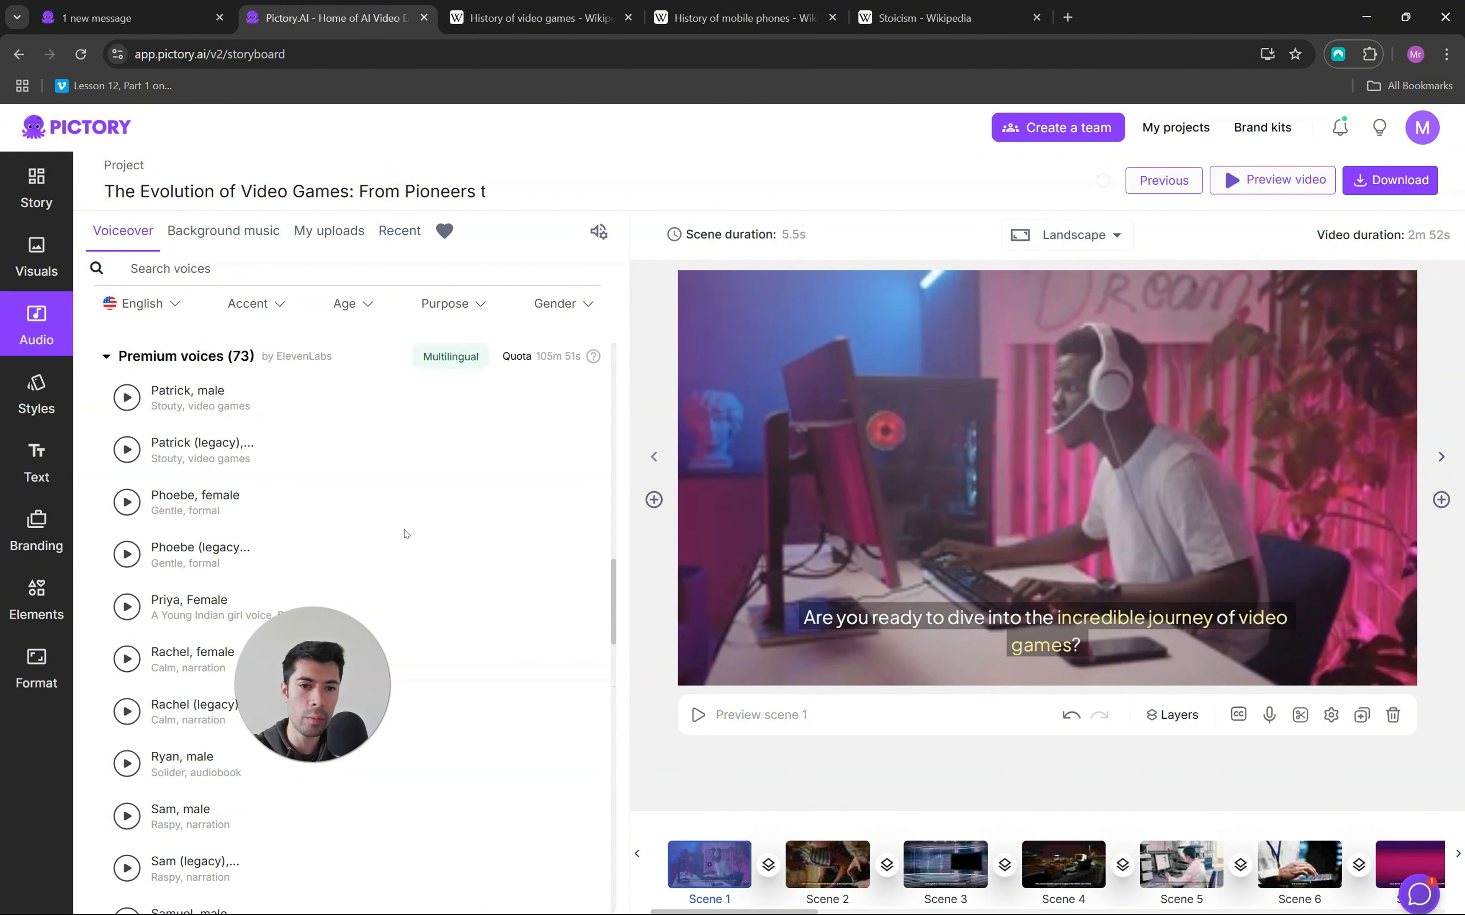
pyautogui.scroll(8, 442, 484)
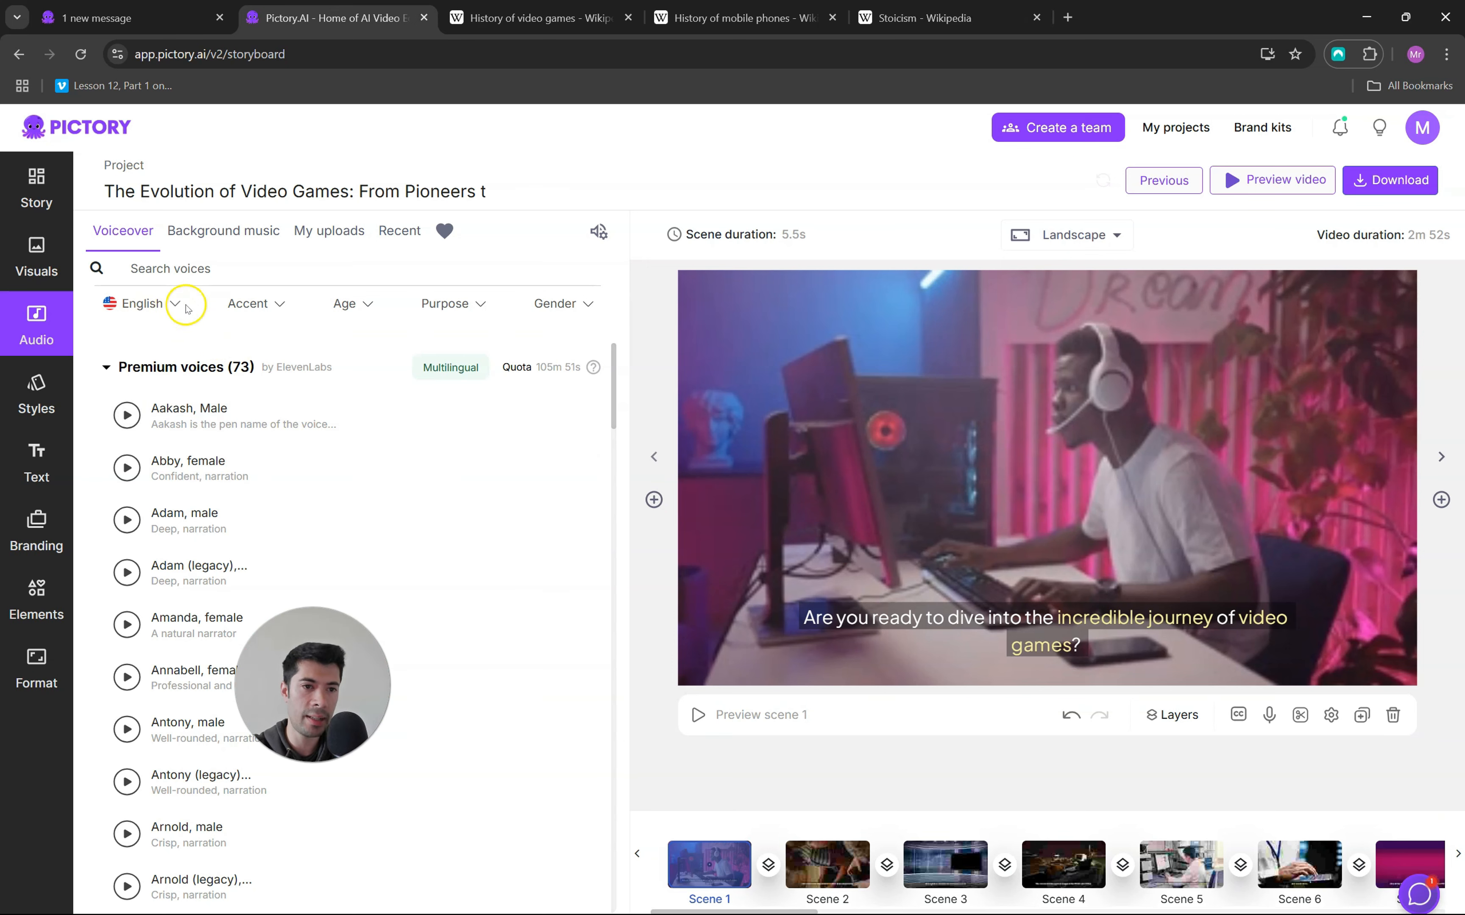
# Filter the voiceovers by English (UK) accent and Old age, and generate and apply the premium voice Mark, calm and wise teacher
pyautogui.click(283, 305)
pyautogui.click(296, 356)
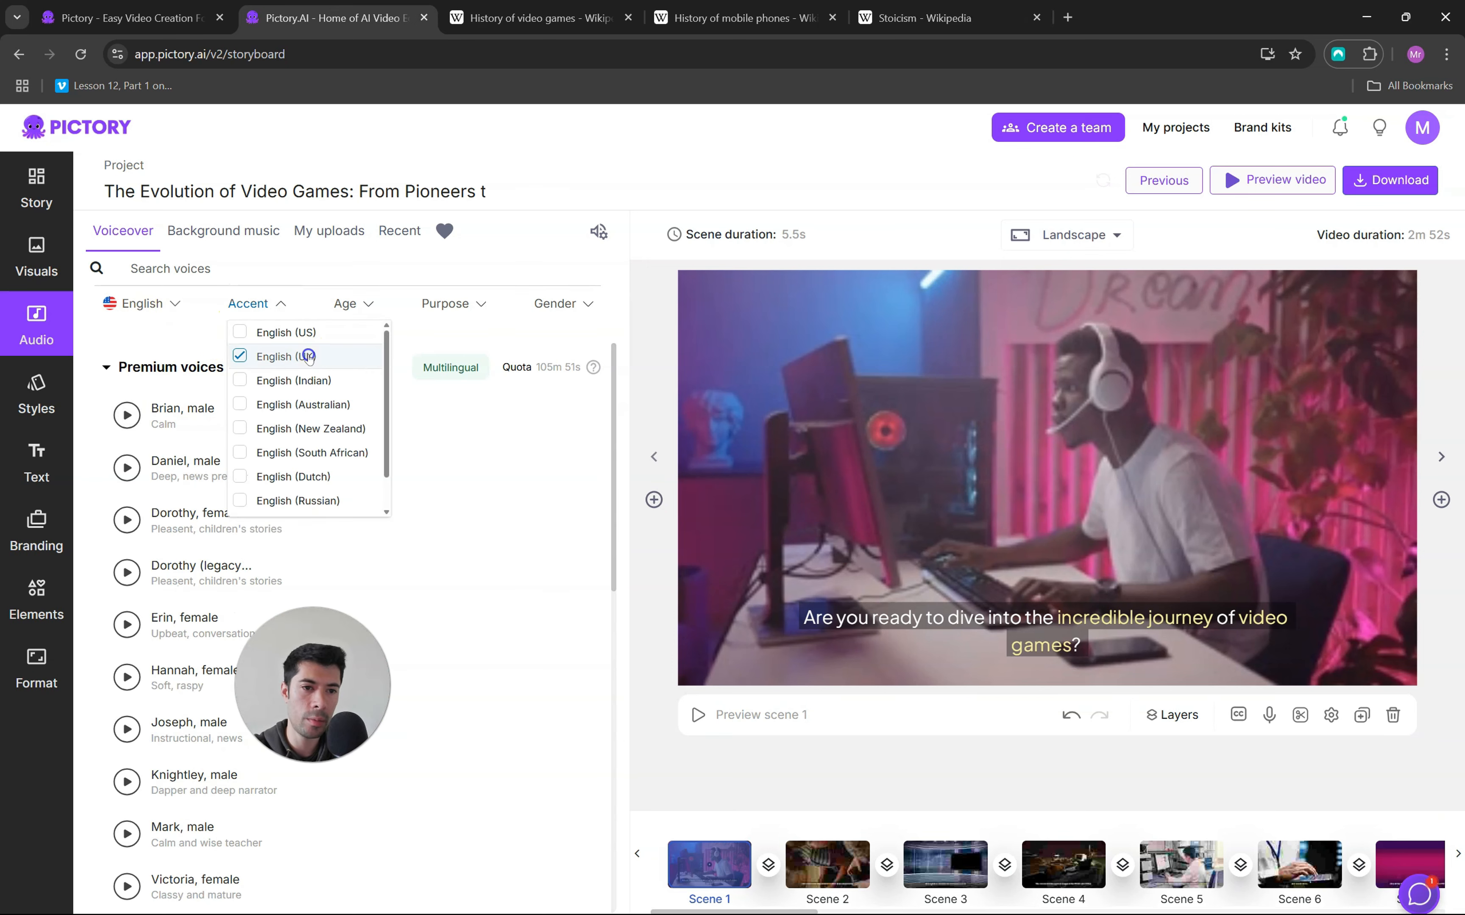
pyautogui.click(369, 304)
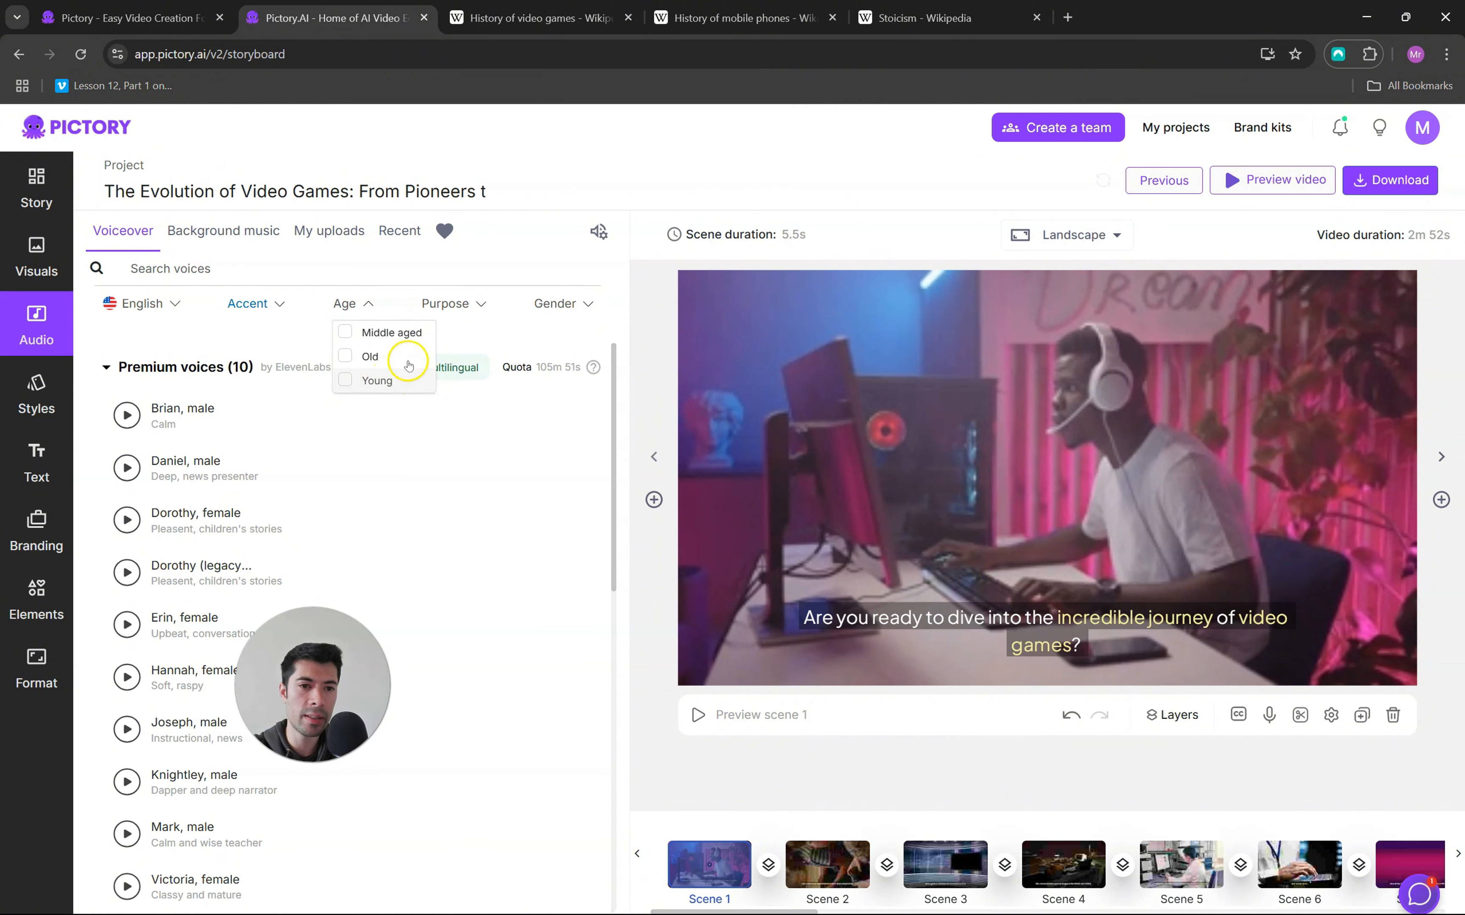
pyautogui.click(397, 357)
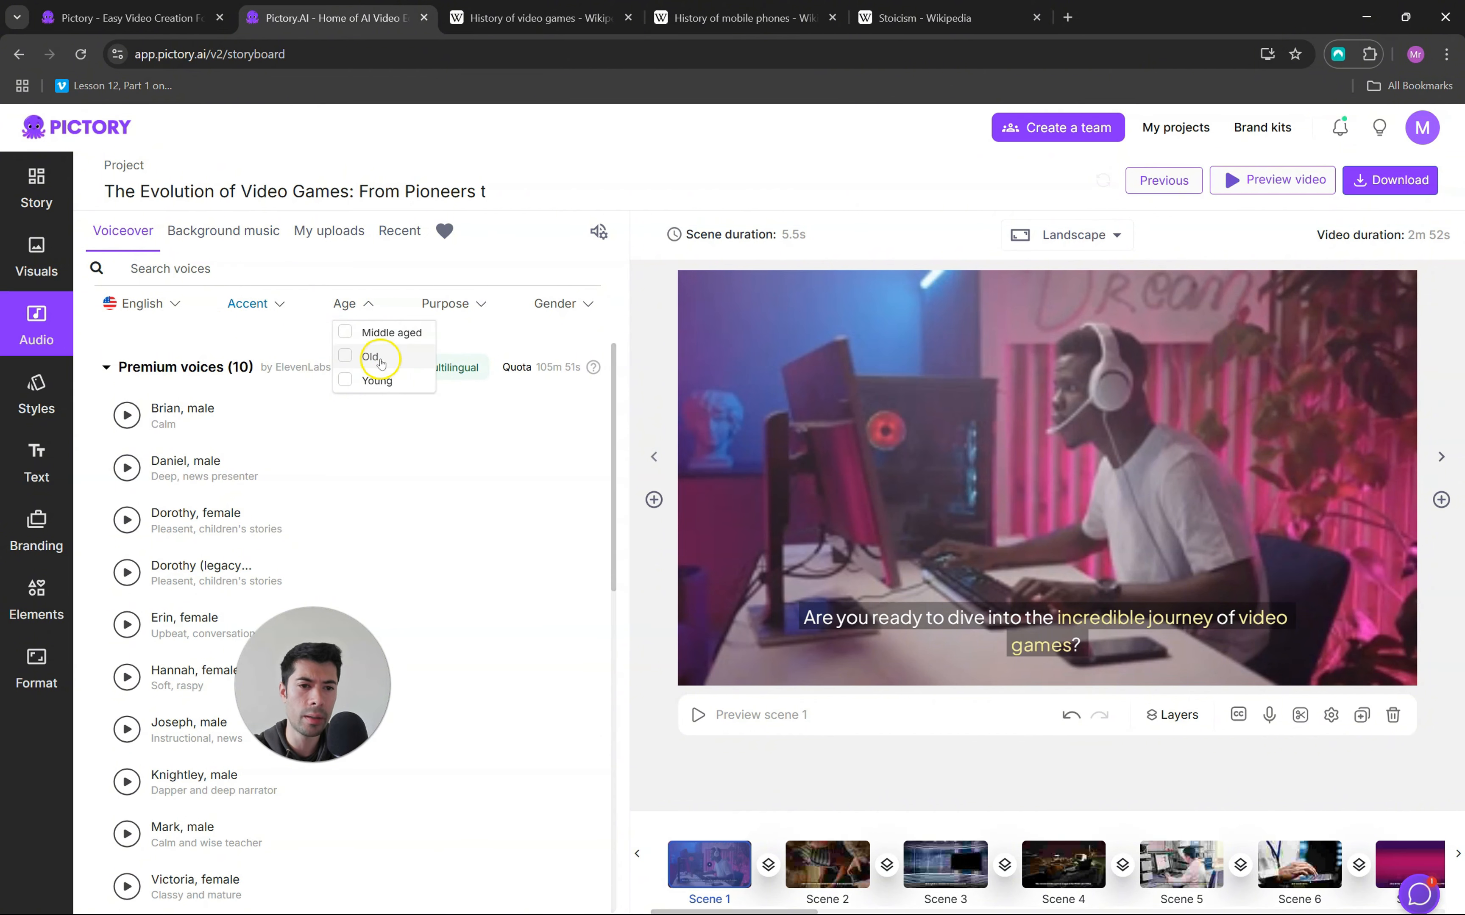
pyautogui.click(376, 303)
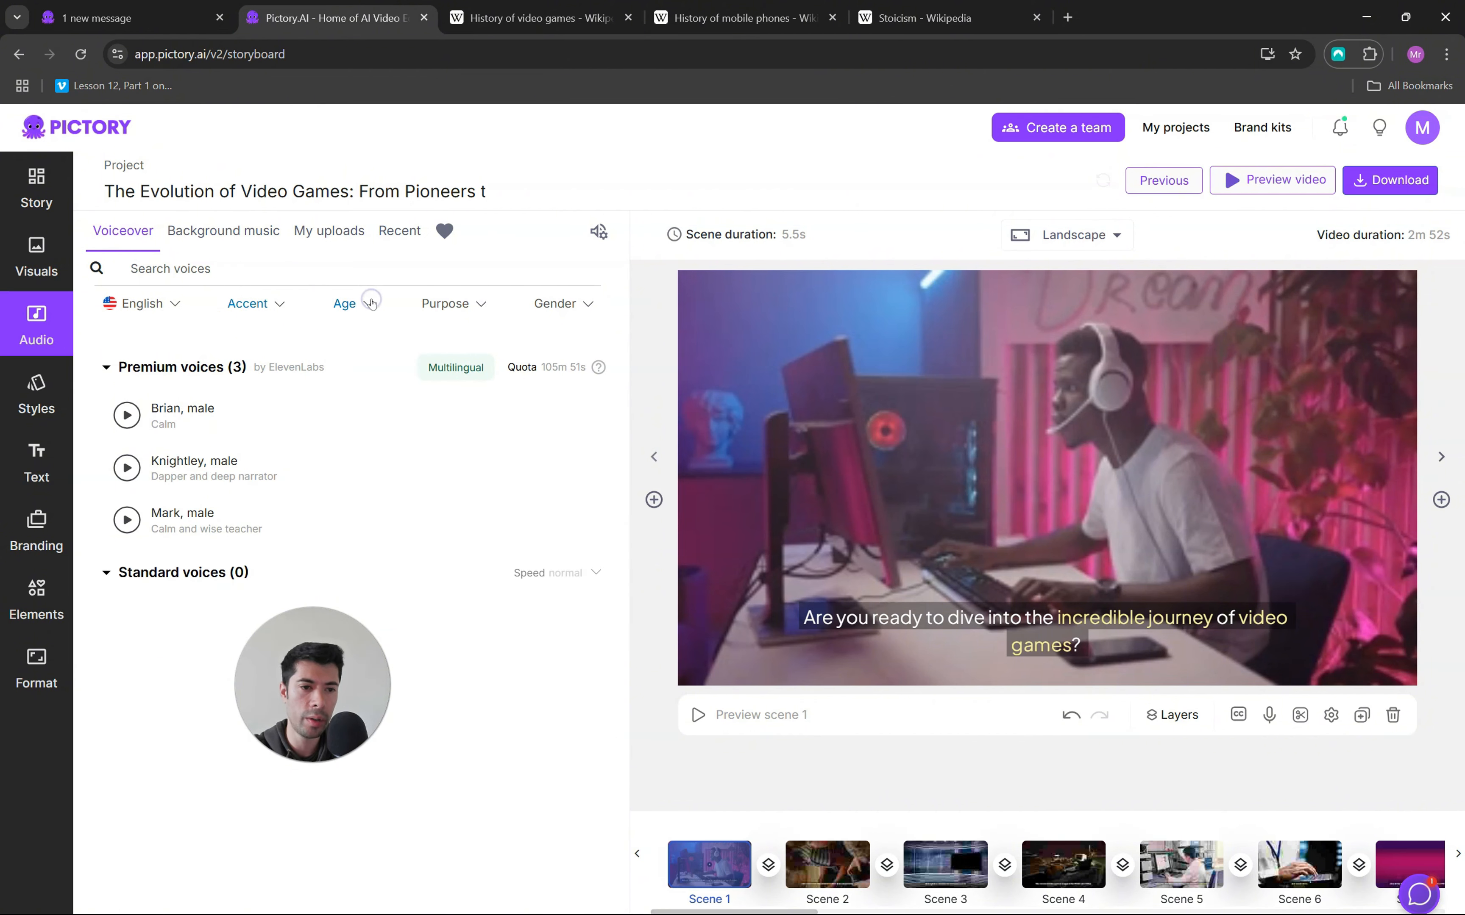
pyautogui.click(223, 517)
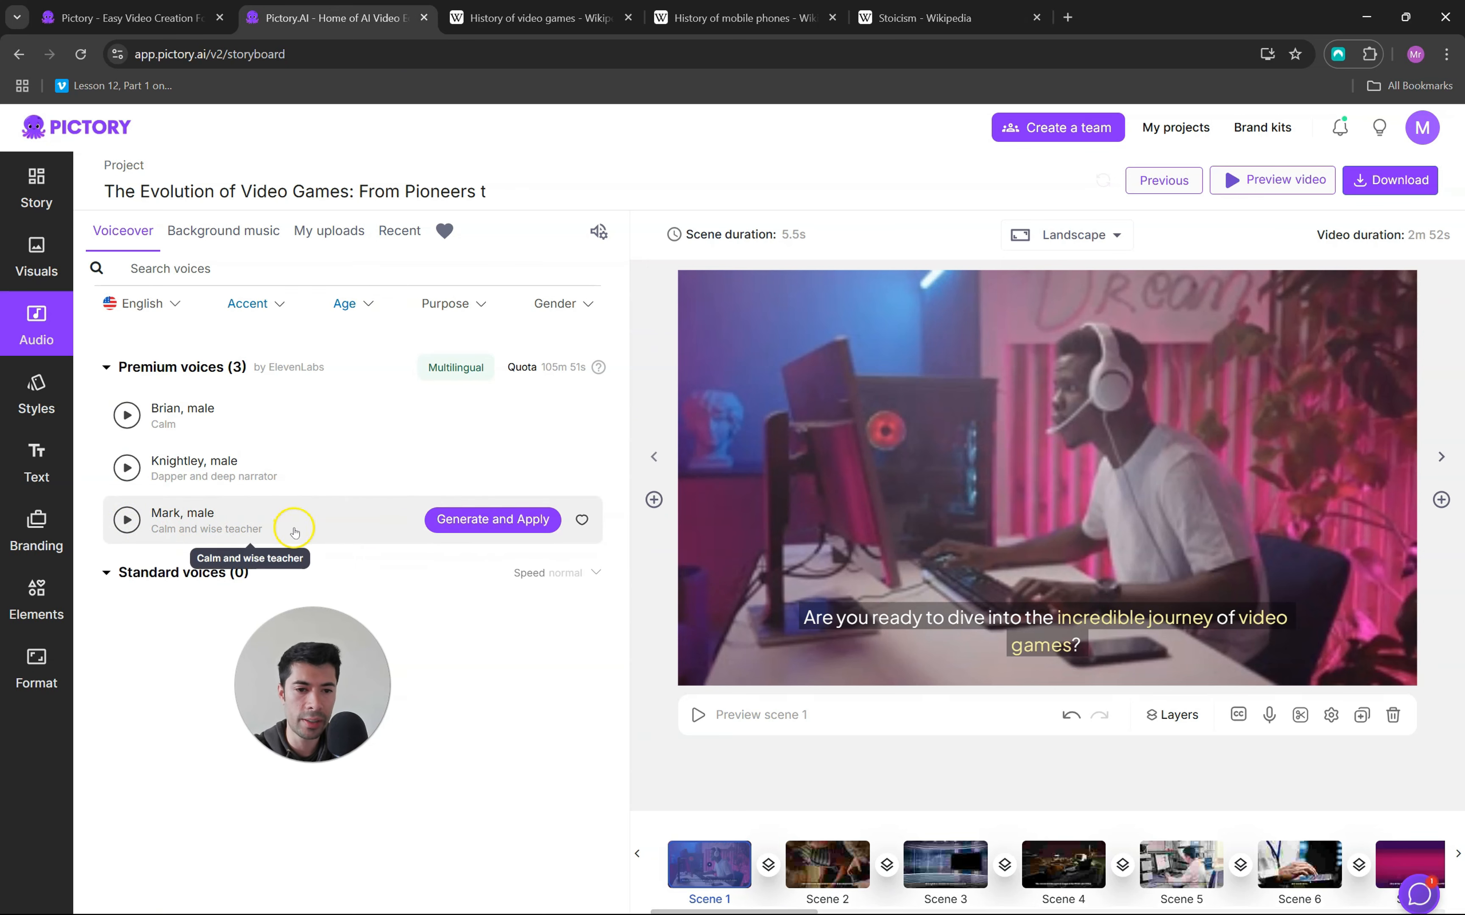
pyautogui.click(501, 520)
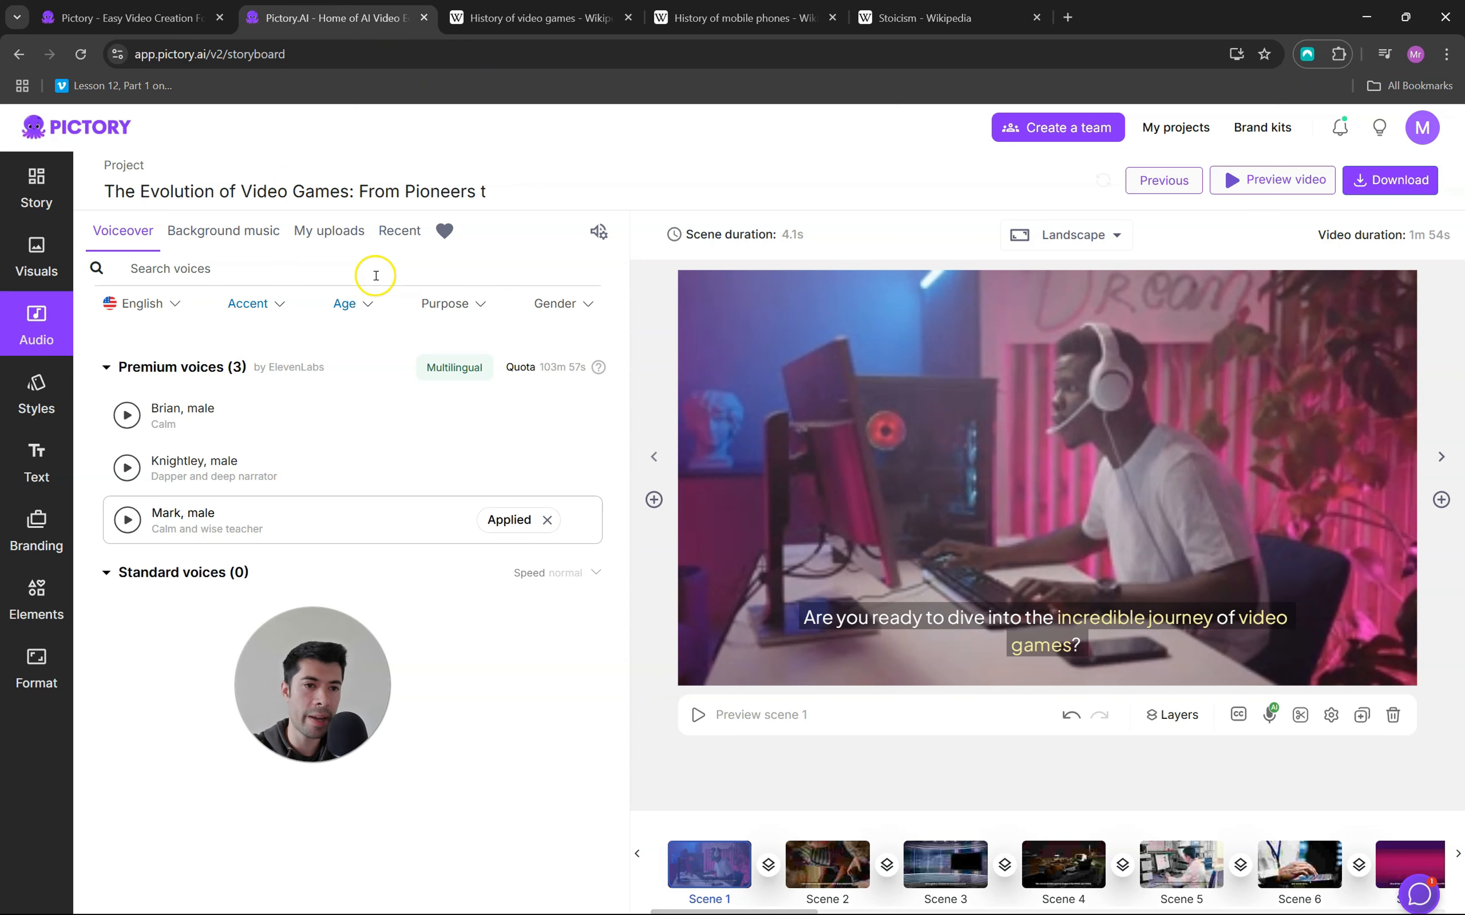
# Check the applied background music track and open the volume settings for background music and voiceover
pyautogui.click(236, 233)
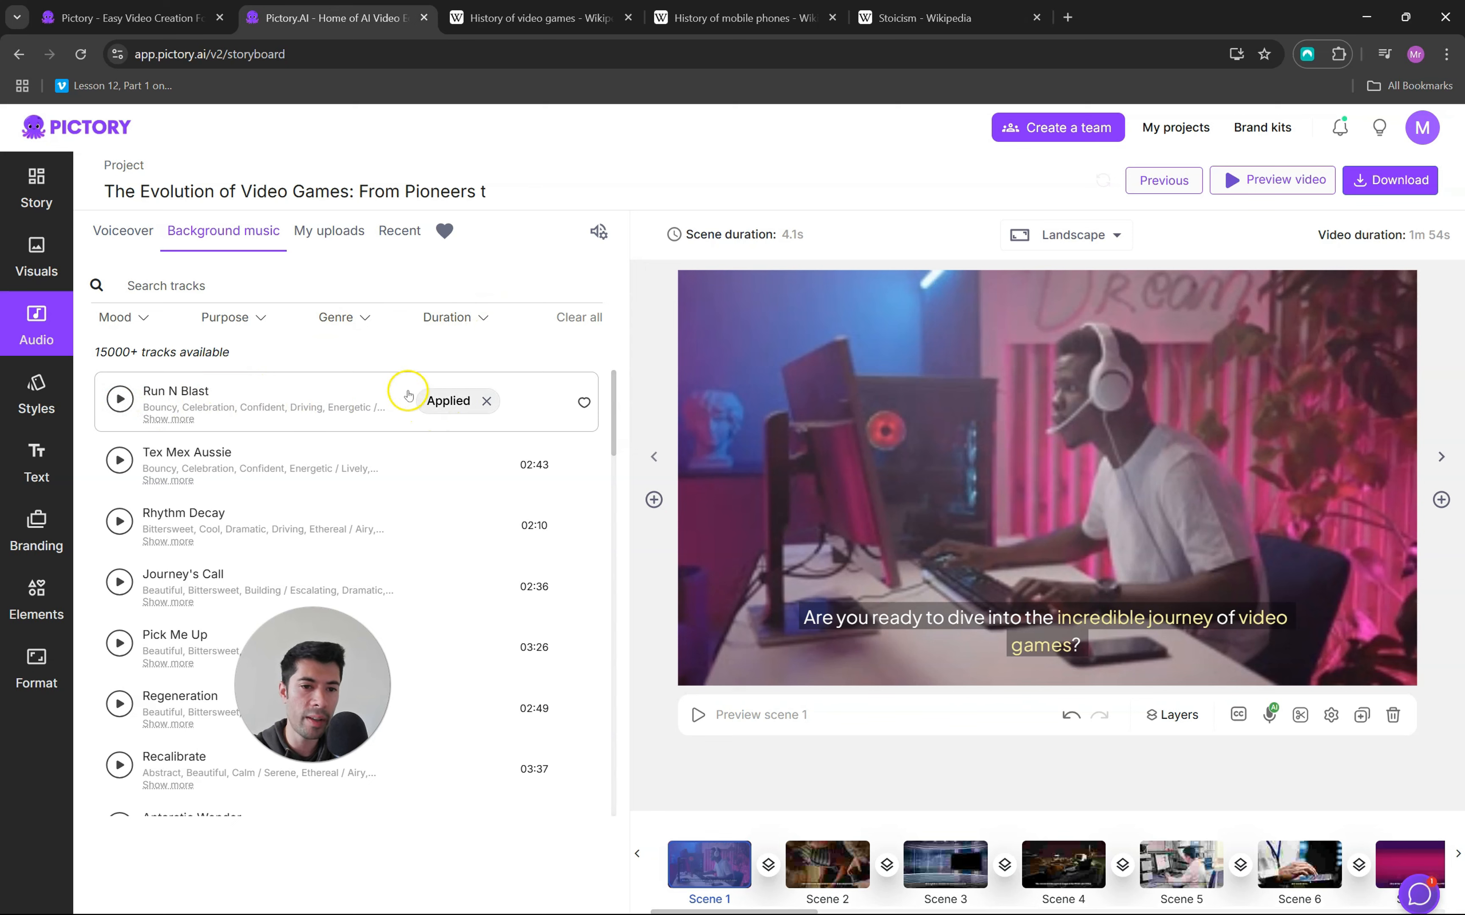
pyautogui.click(599, 232)
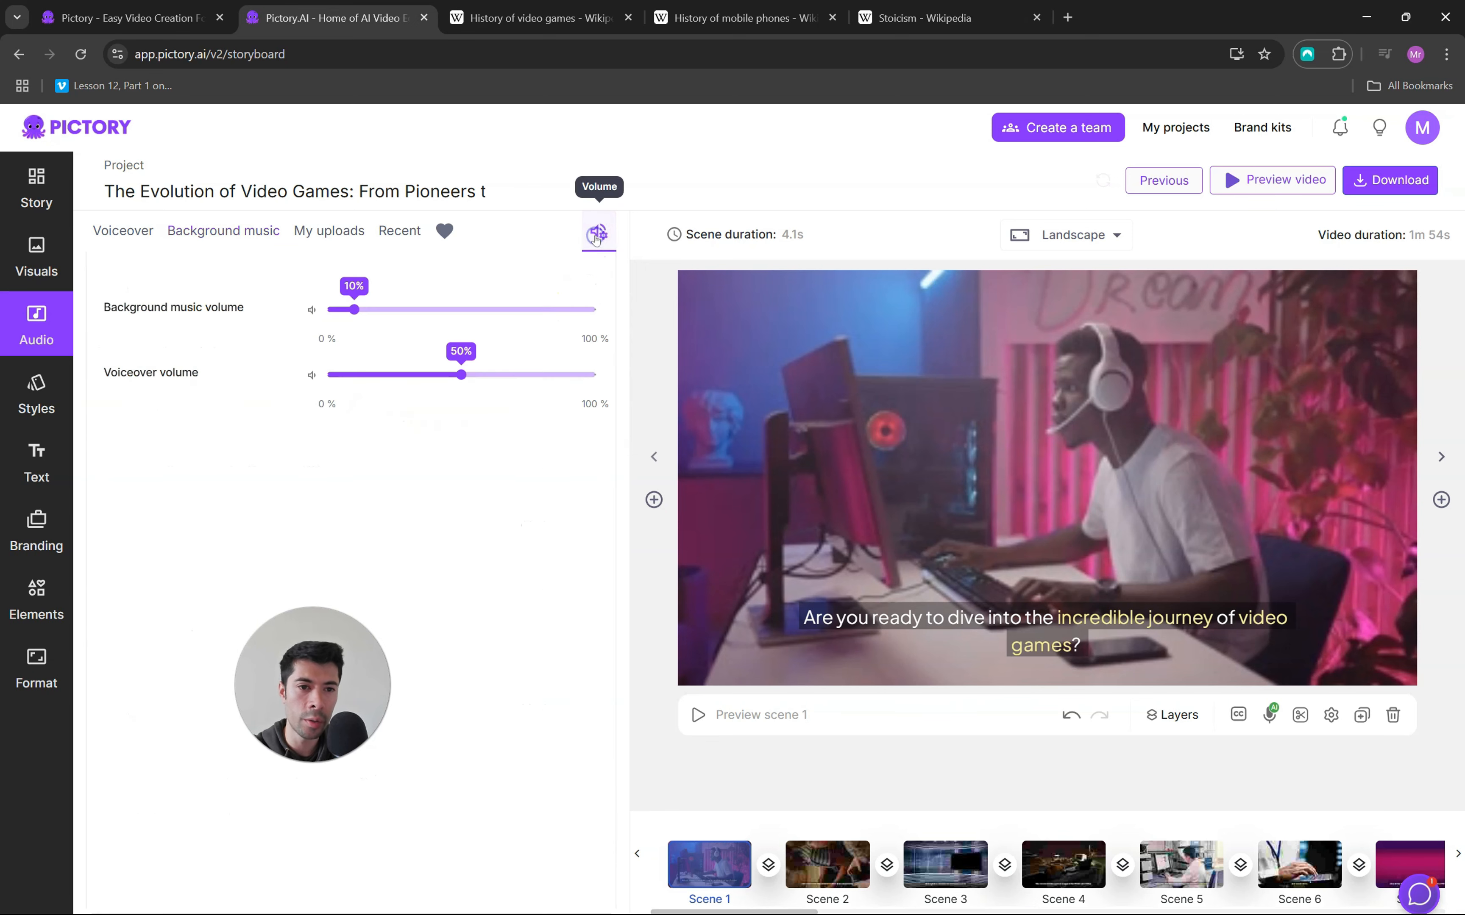